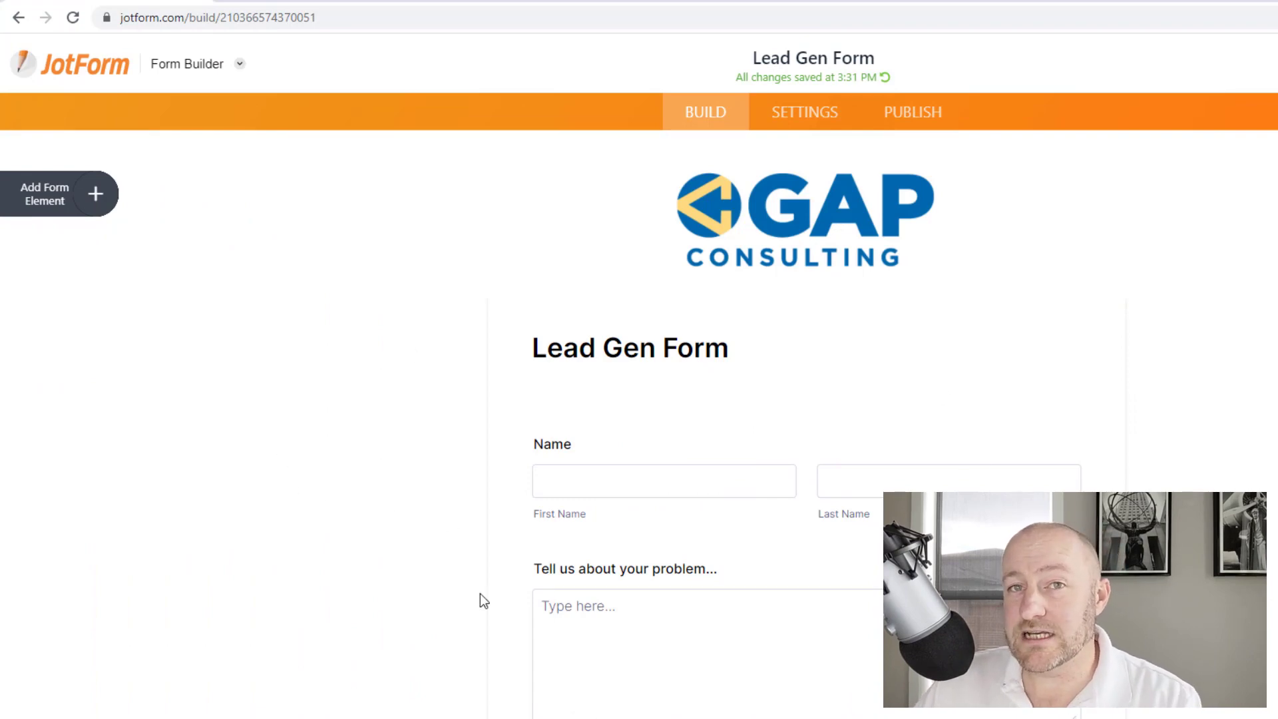
Scroll through the Lead Gen Form to review its 'How many things?' and 'Favorite Ice Cream?' fields
{"action": "scroll", "coordinate": [452, 573], "scroll_direction": "down", "scroll_amount": 3}
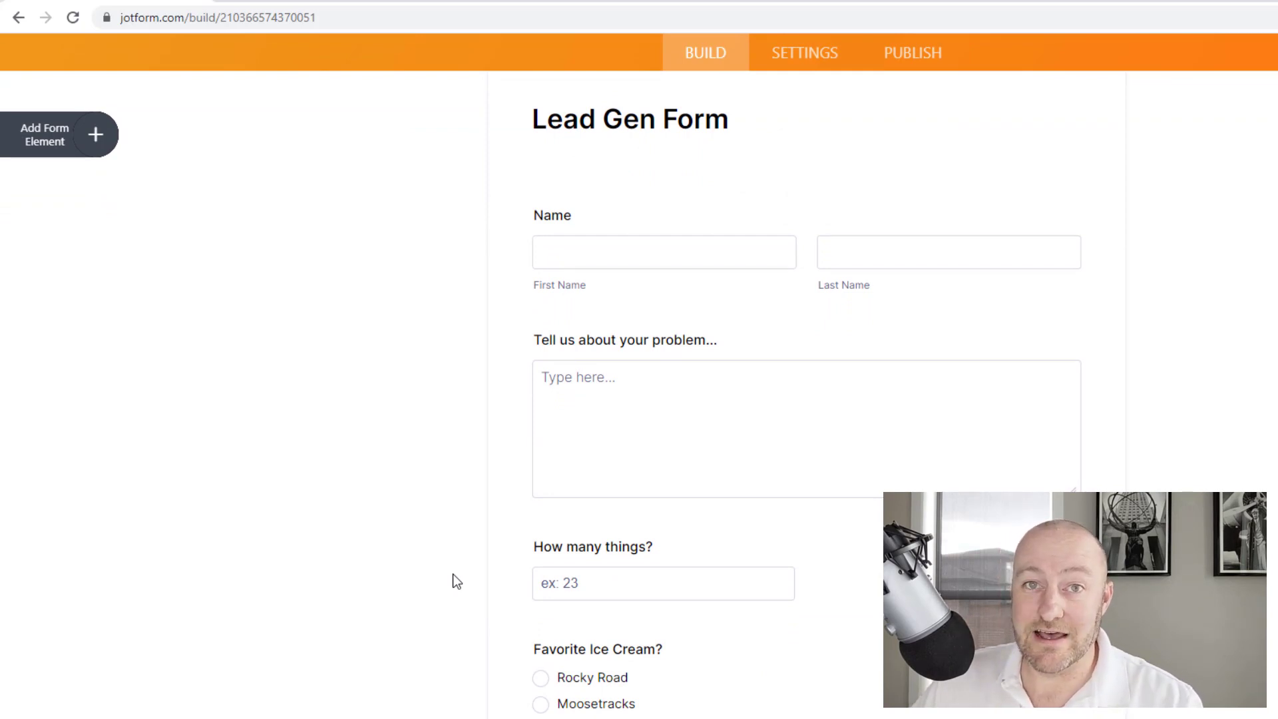
{"action": "scroll", "coordinate": [452, 592], "scroll_direction": "up", "scroll_amount": 3}
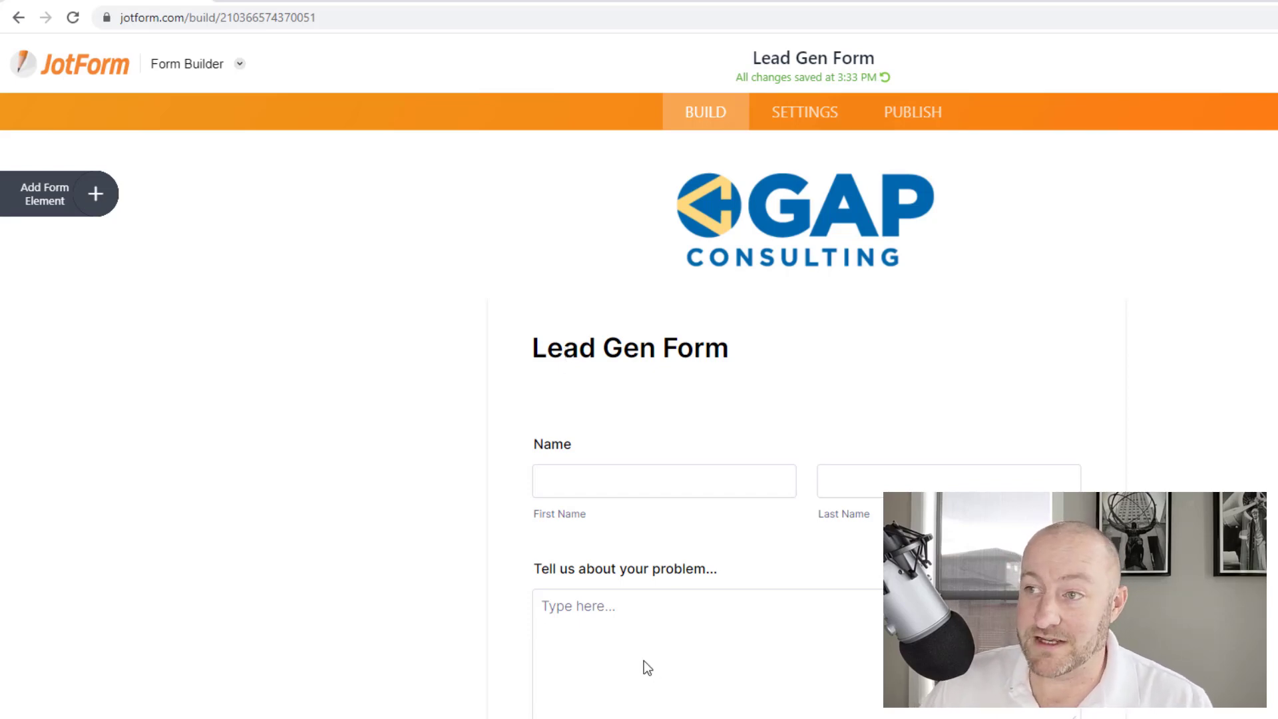
{"action": "scroll", "coordinate": [588, 530], "scroll_direction": "down", "scroll_amount": 3}
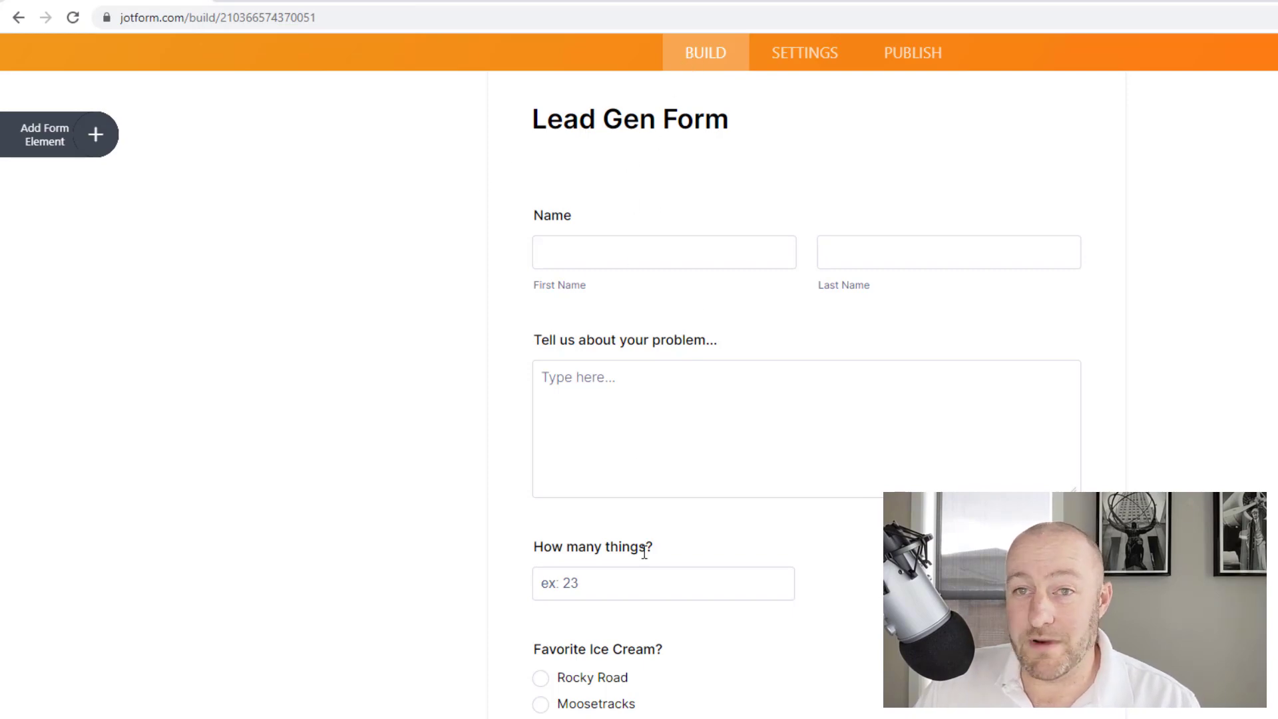
Open and close the Form Elements list, review the form, then switch to Airtable's Form Responses table
{"action": "left_click", "coordinate": [41, 147]}
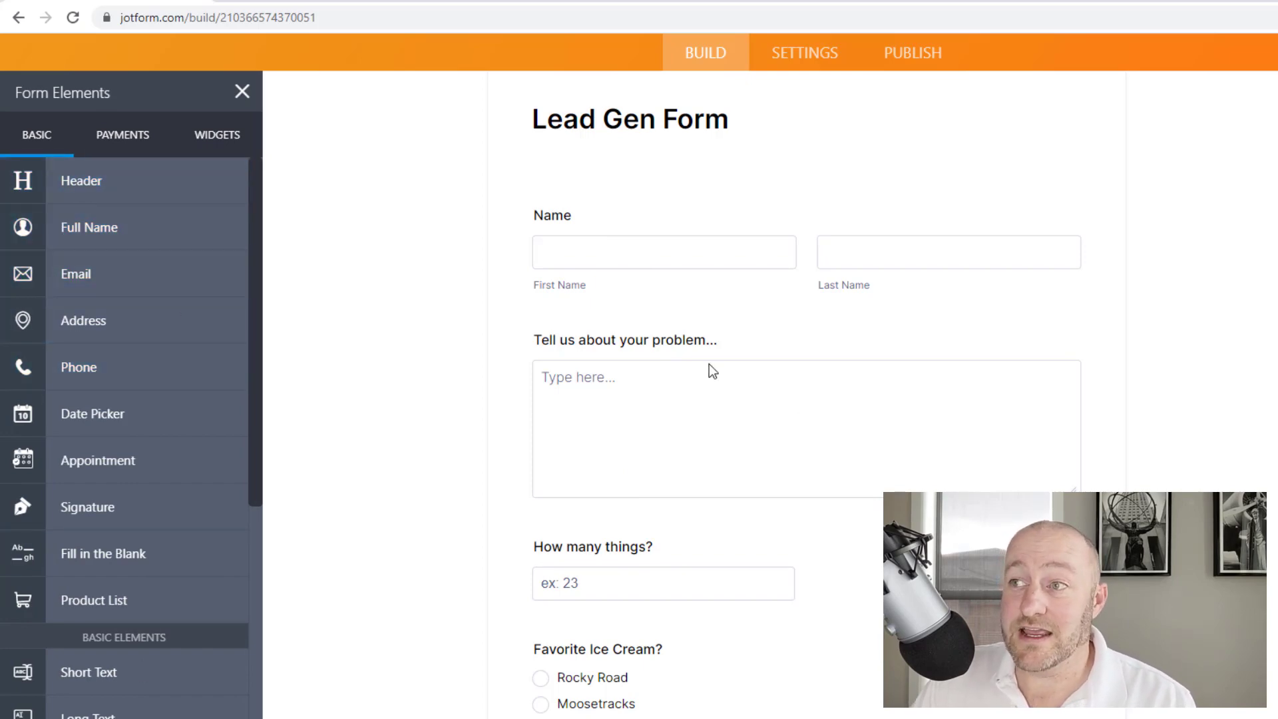
{"action": "left_click", "coordinate": [242, 93]}
{"action": "scroll", "coordinate": [421, 373], "scroll_direction": "up", "scroll_amount": 4}
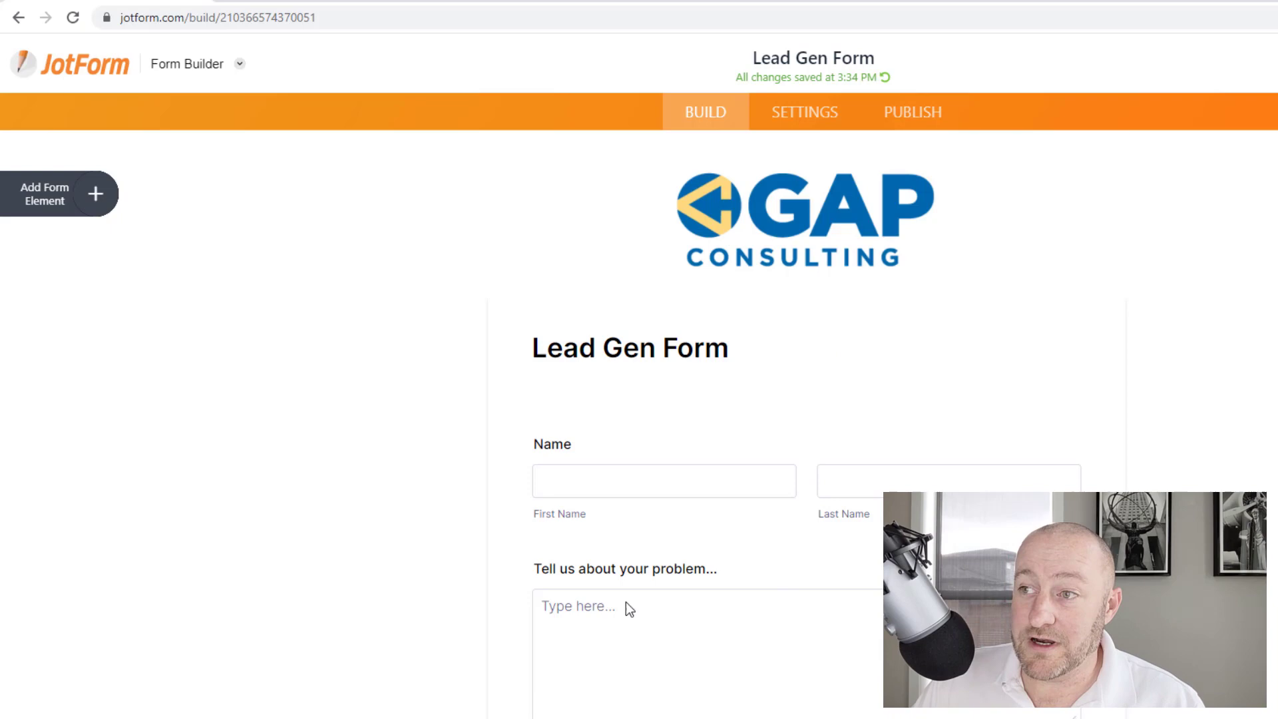
{"action": "scroll", "coordinate": [486, 413], "scroll_direction": "down", "scroll_amount": 3}
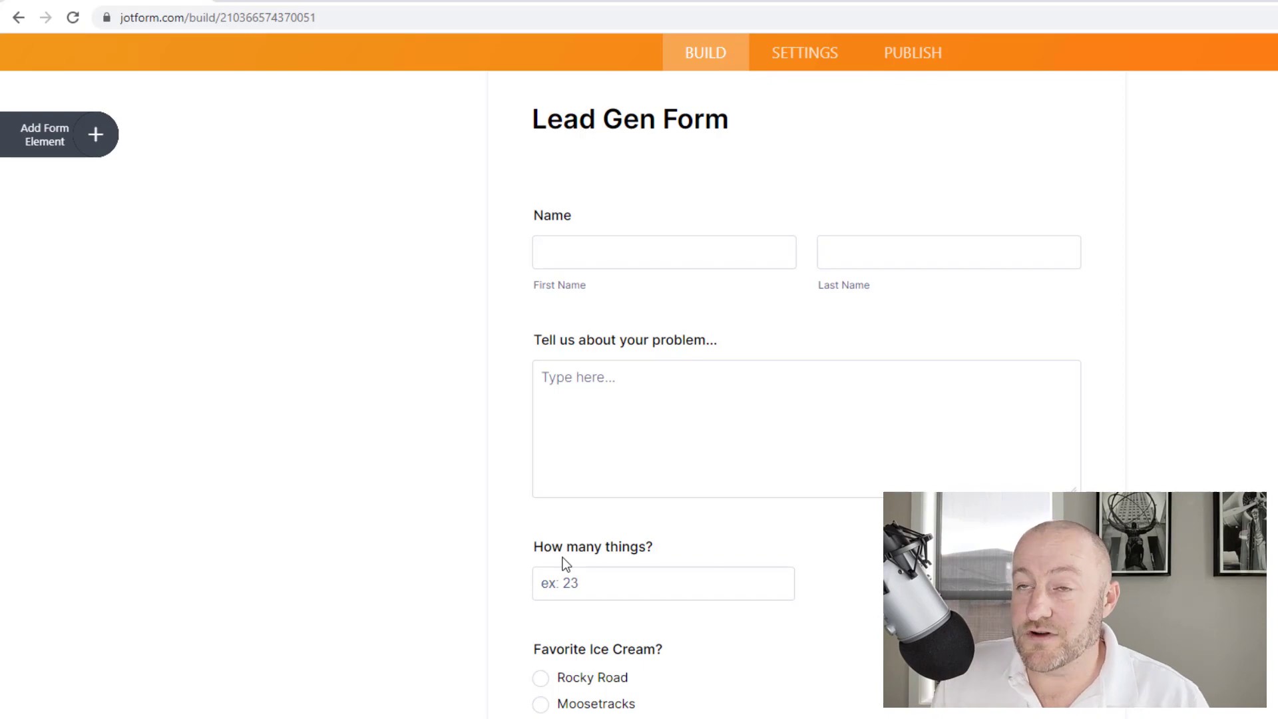
{"action": "key", "text": "ctrl+Tab"}
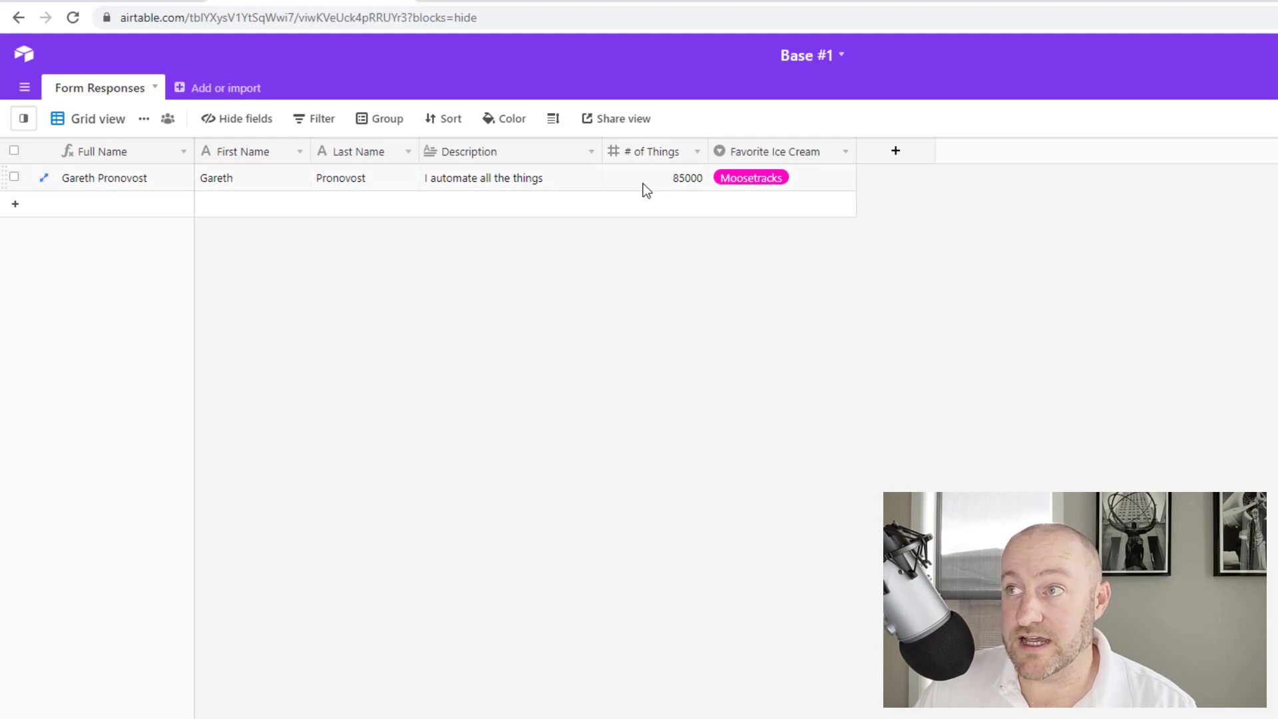
Inspect the Favorite Ice Cream single-select field's settings and close them unchanged
{"action": "double_click", "coordinate": [773, 154]}
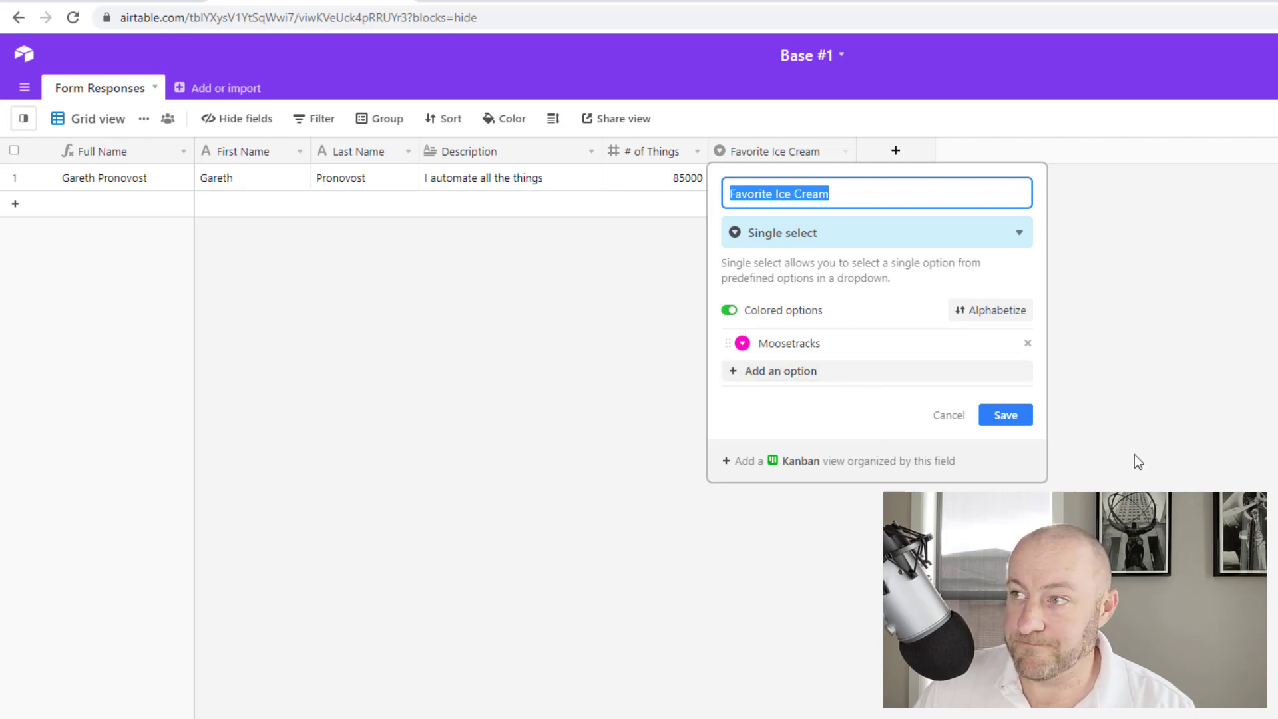
{"action": "left_click", "coordinate": [1002, 418]}
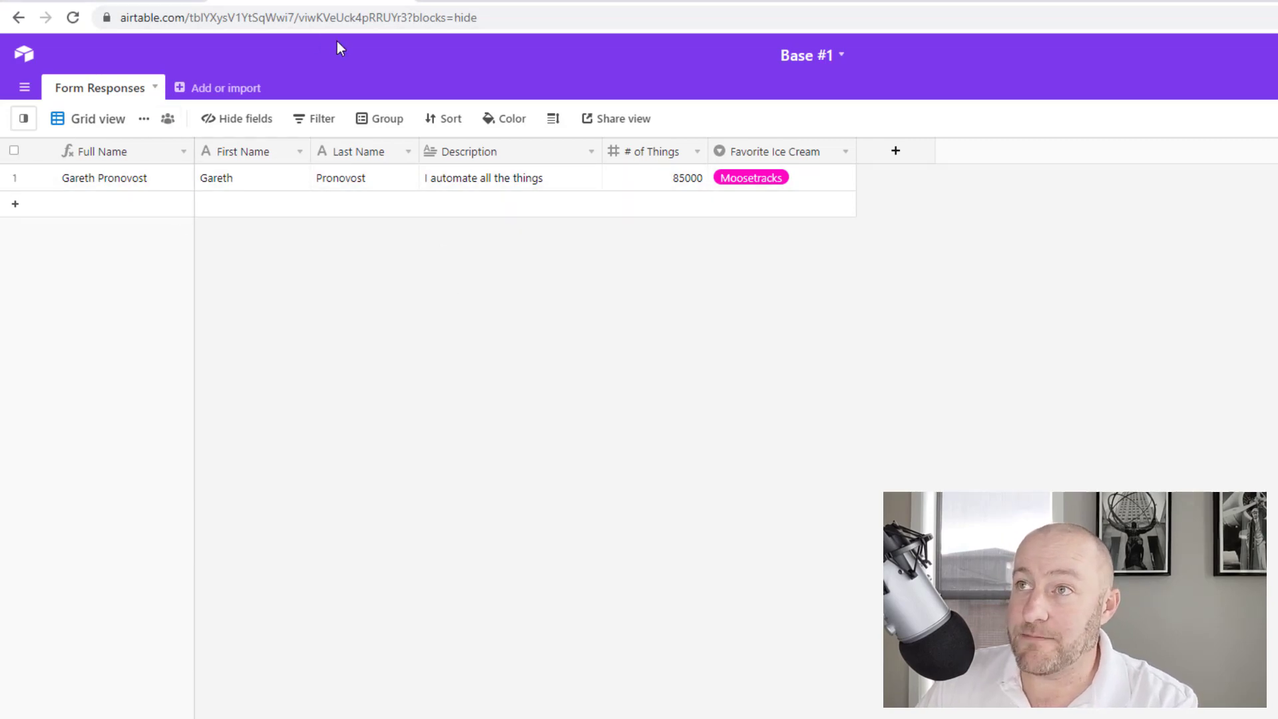
Back in JotForm, open the Airtable integration from the form's Settings > Integrations
{"action": "left_click", "coordinate": [104, 2]}
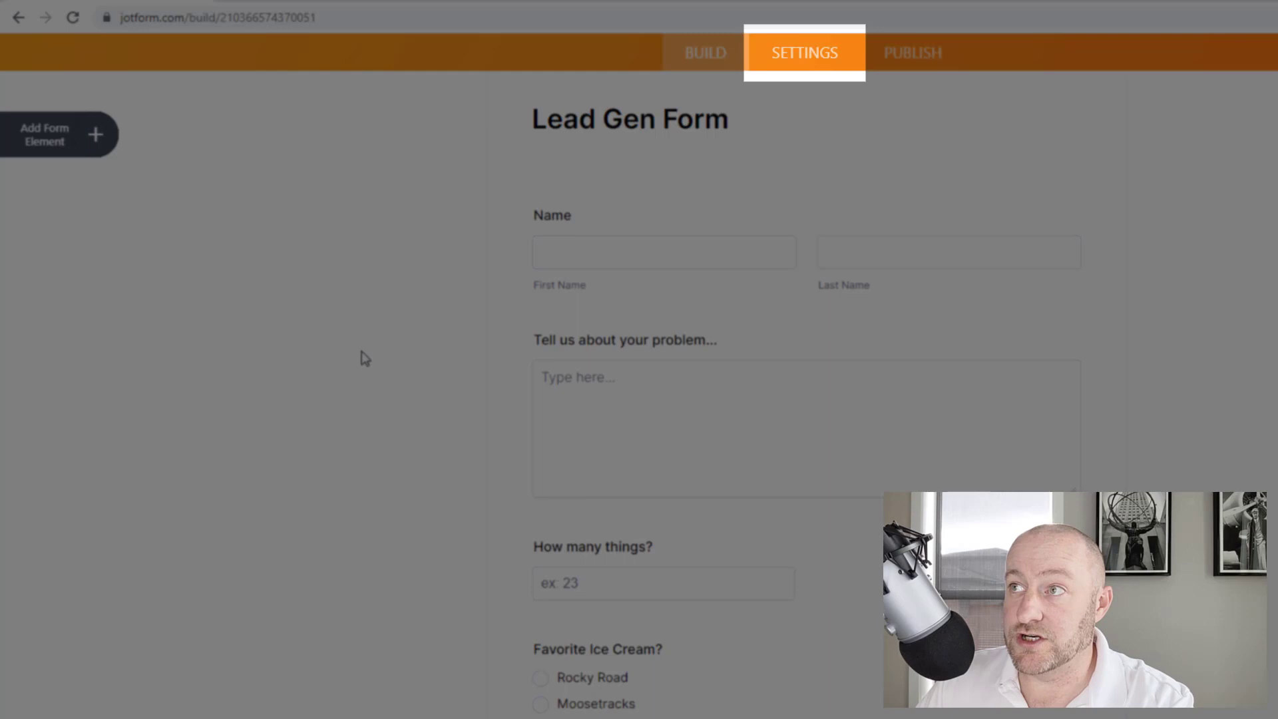
{"action": "left_click", "coordinate": [786, 66]}
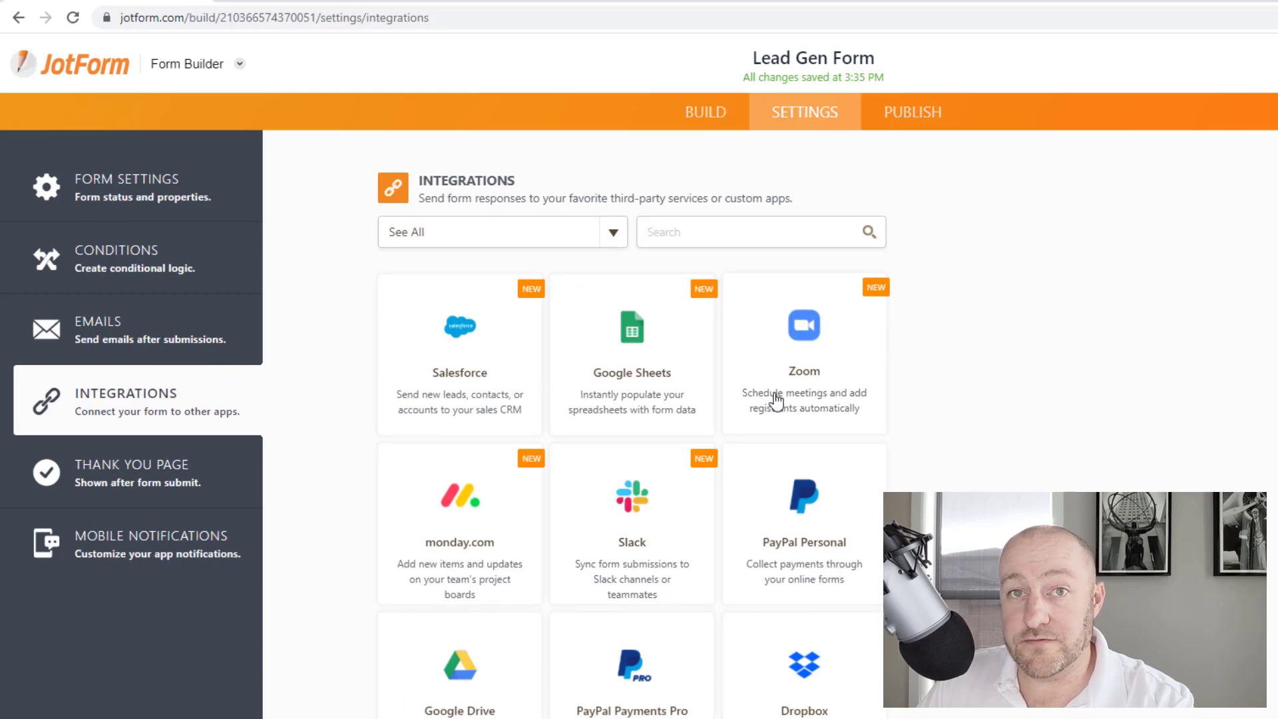
{"action": "scroll", "coordinate": [825, 452], "scroll_direction": "down", "scroll_amount": 3}
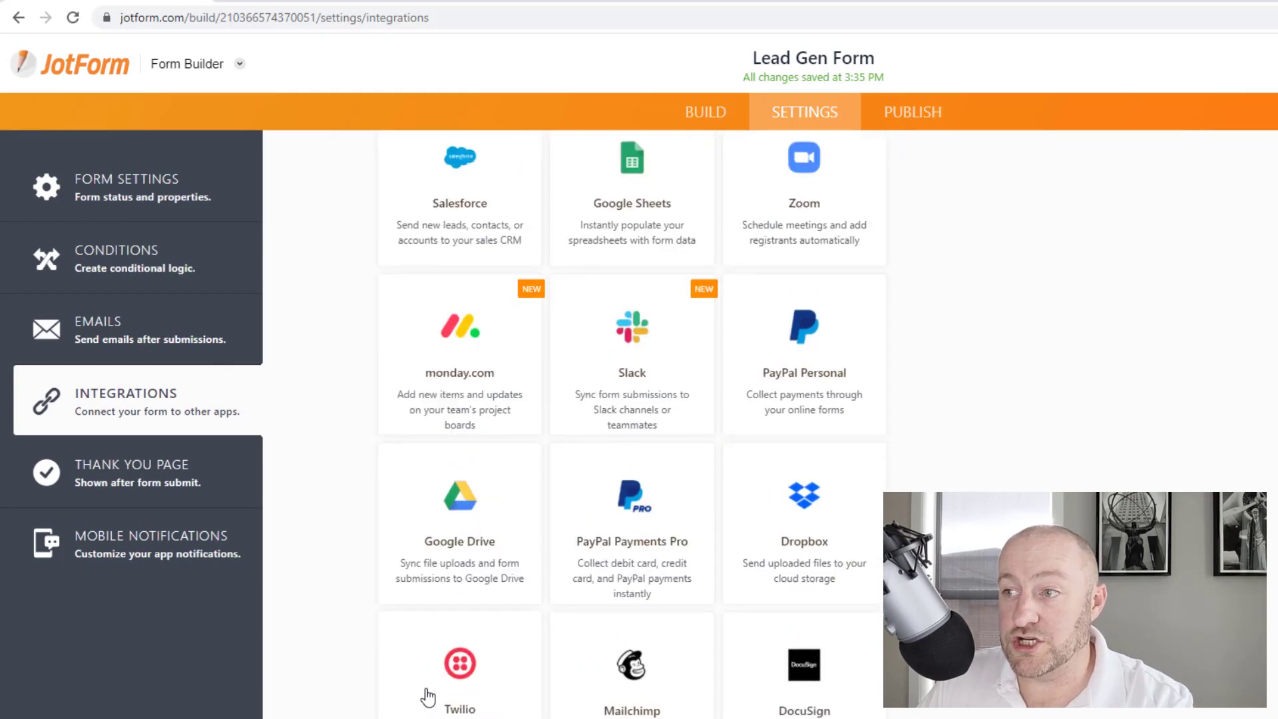
{"action": "scroll", "coordinate": [666, 698], "scroll_direction": "down", "scroll_amount": 9}
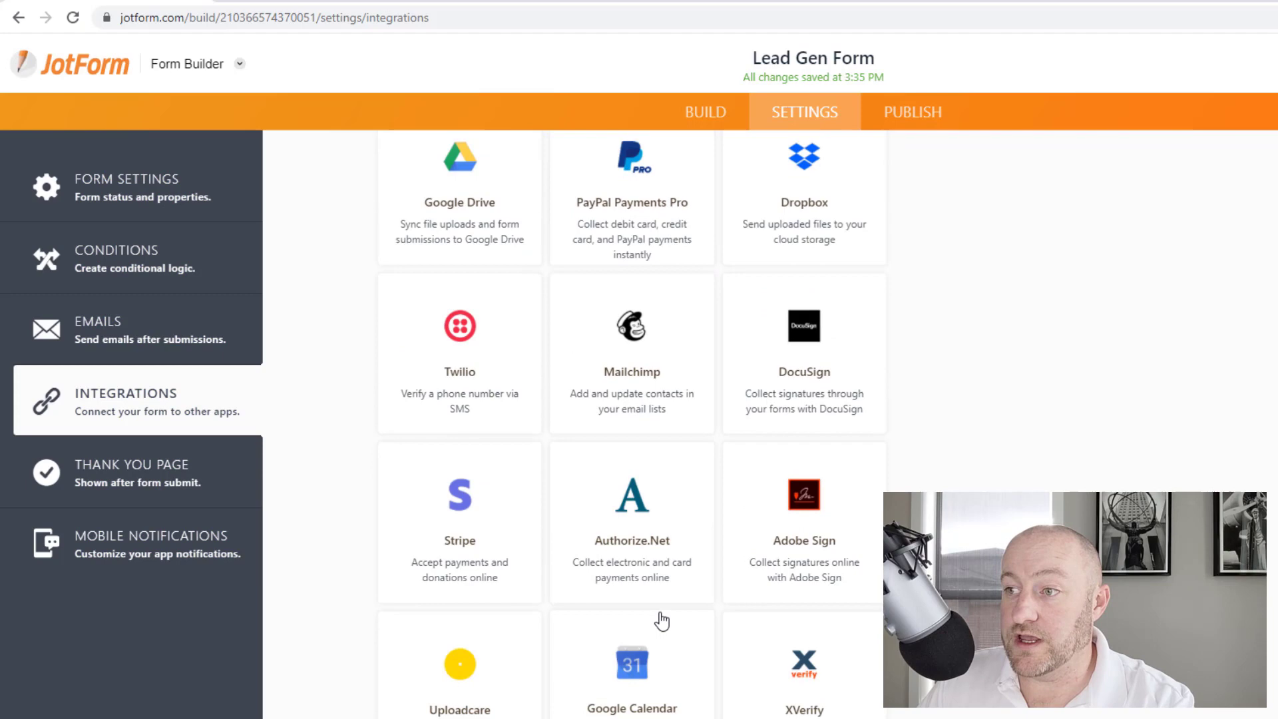
{"action": "scroll", "coordinate": [657, 620], "scroll_direction": "down", "scroll_amount": 3}
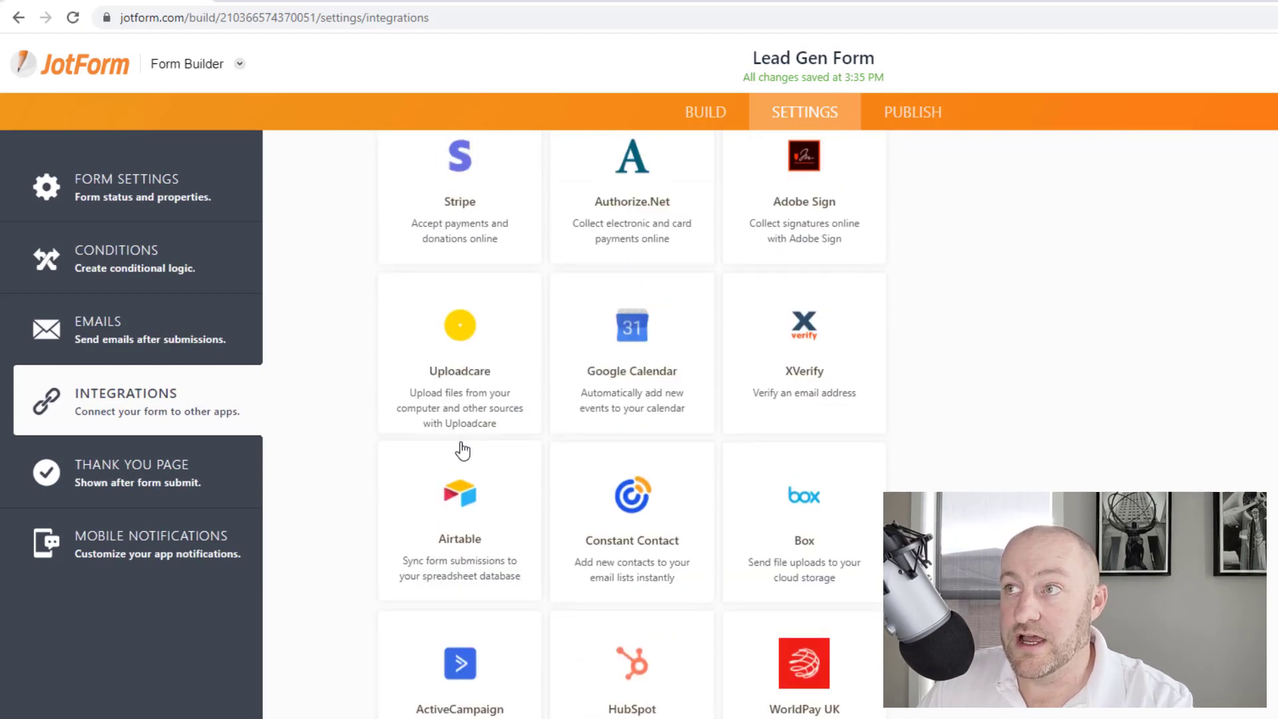
{"action": "left_click", "coordinate": [462, 520]}
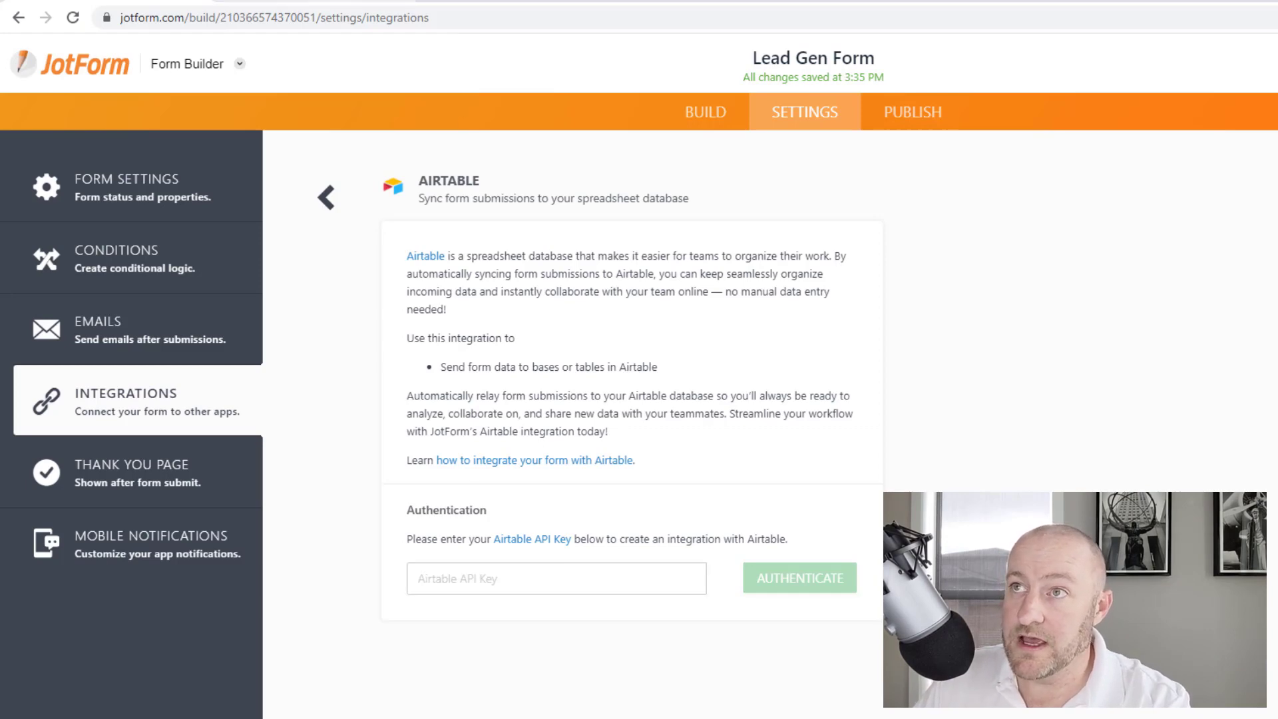
{"action": "left_click", "coordinate": [267, 2]}
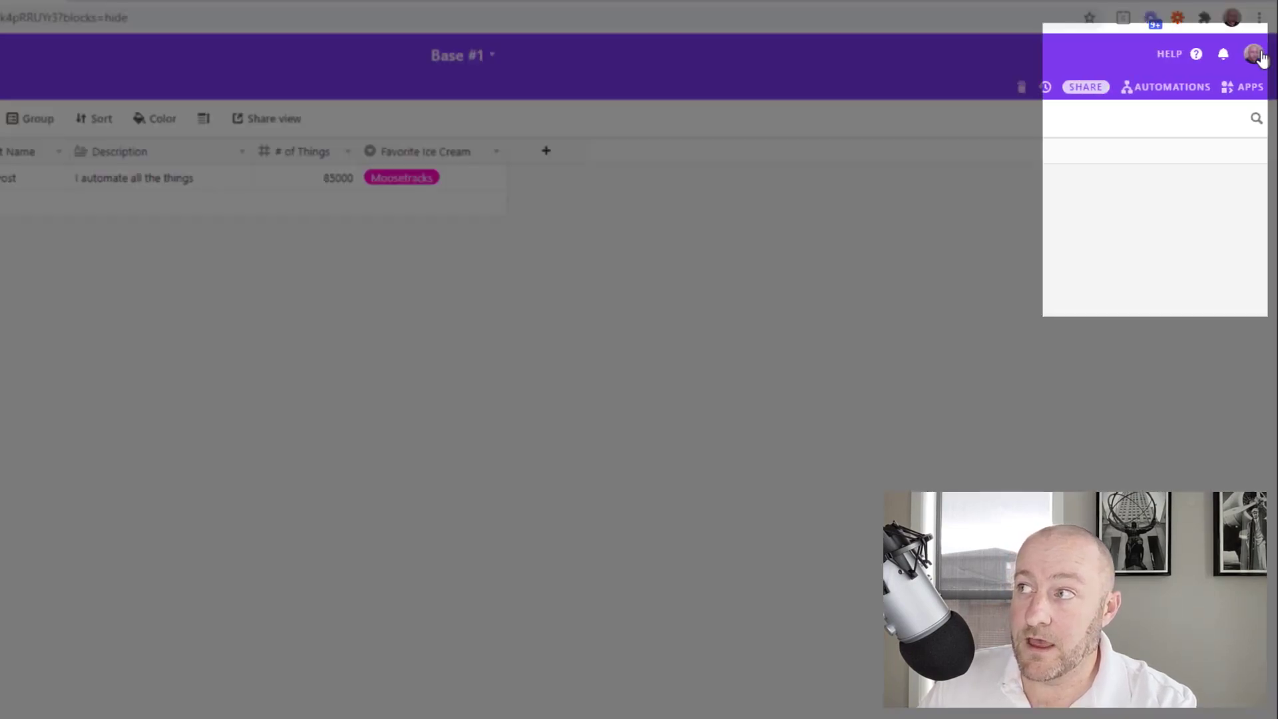
{"action": "left_click", "coordinate": [1255, 59]}
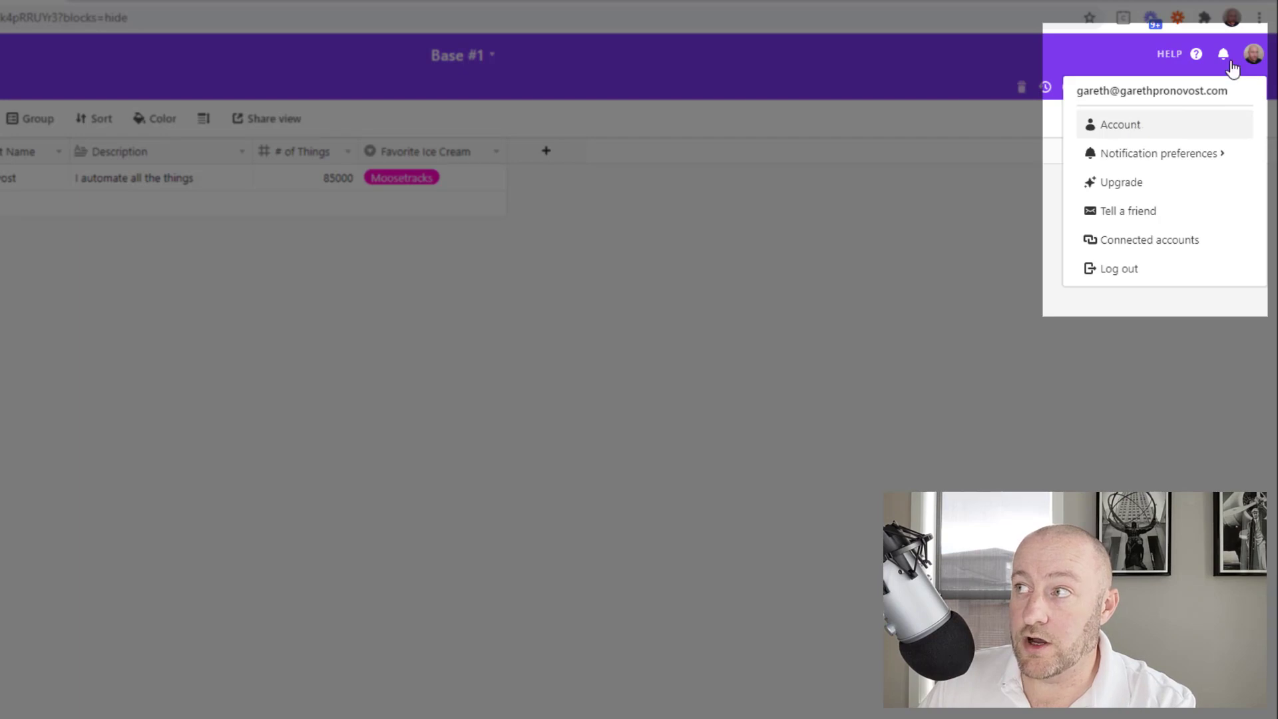
{"action": "left_click", "coordinate": [1135, 125]}
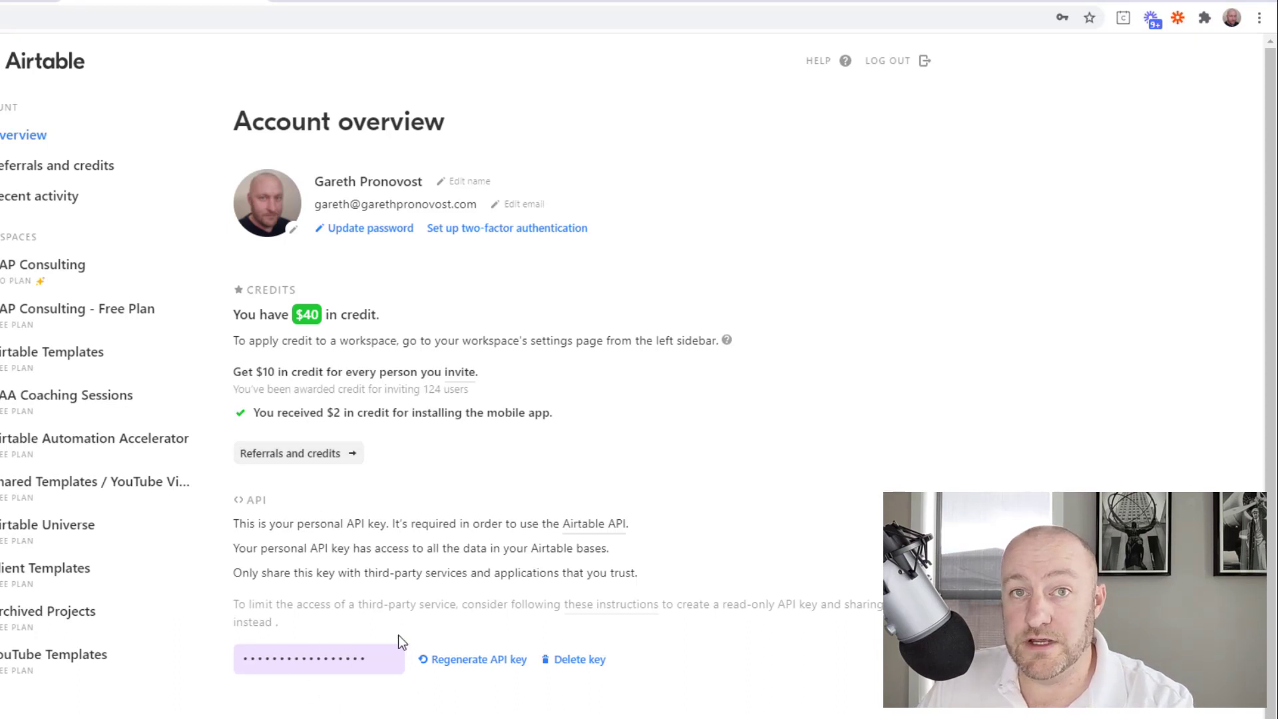
{"action": "left_click", "coordinate": [288, 652]}
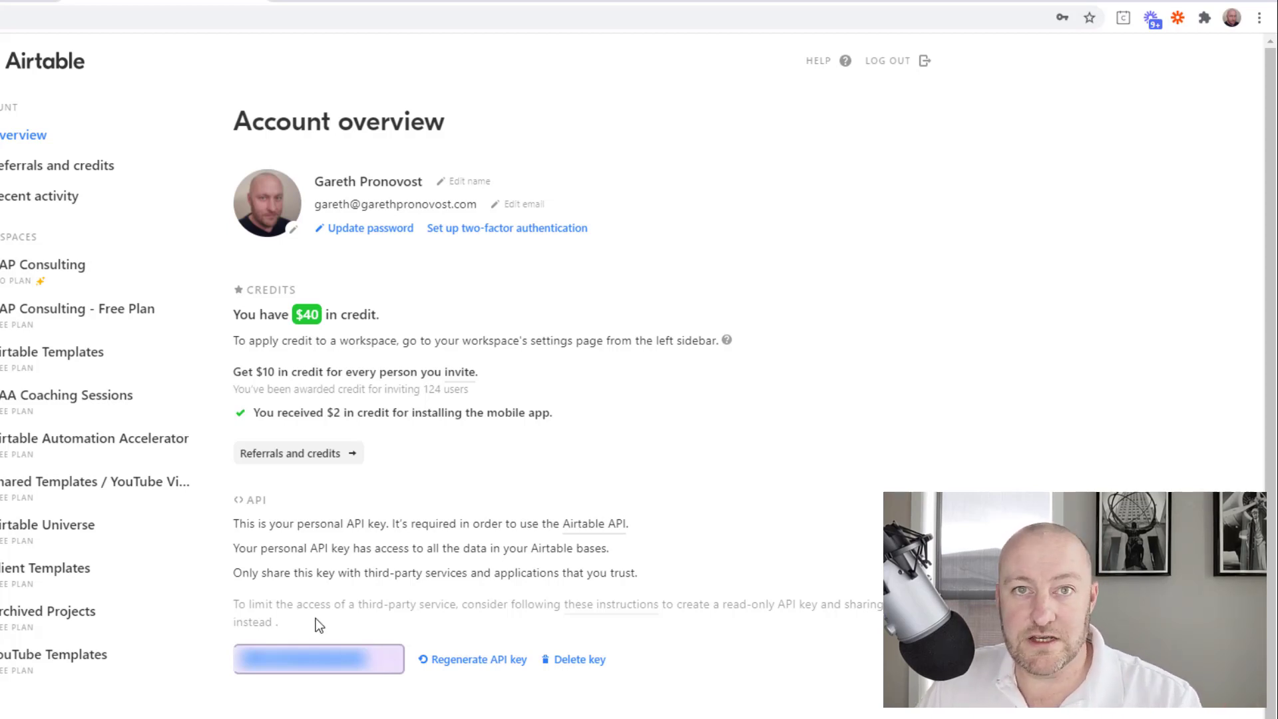
{"action": "left_click", "coordinate": [251, 3]}
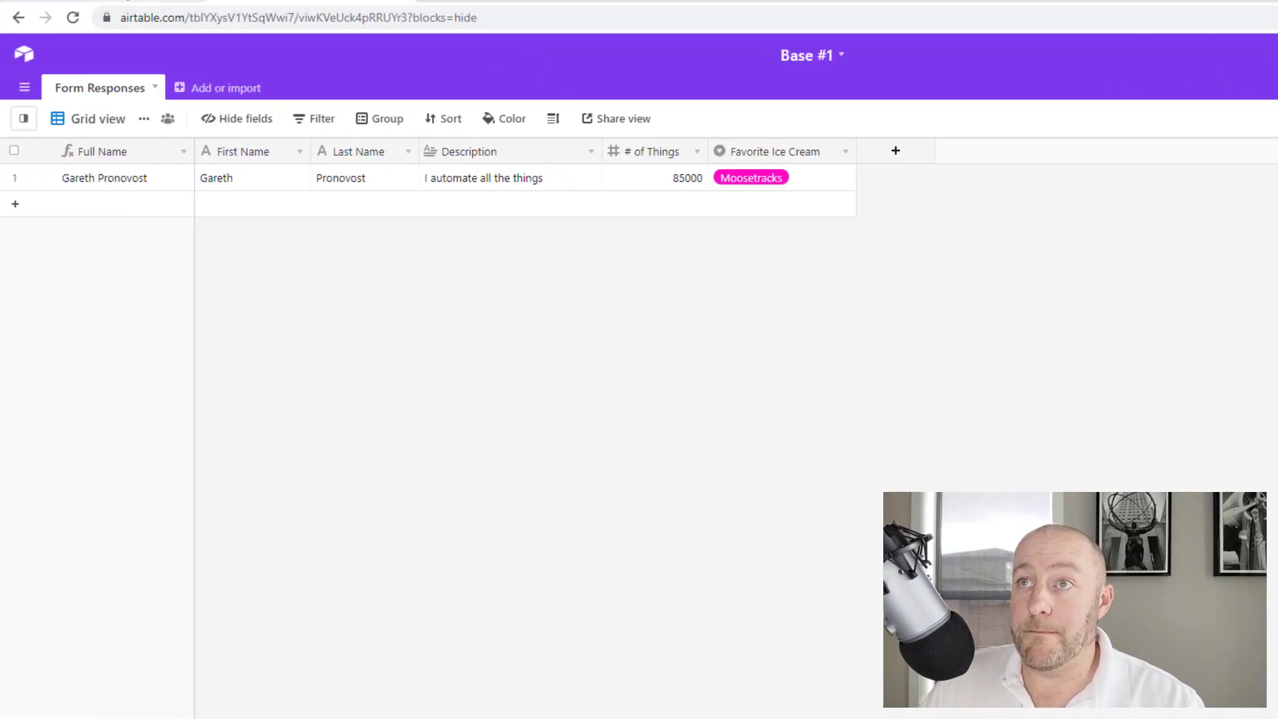
Paste the Airtable API key into JotForm's integration and authenticate
{"action": "key", "text": "ctrl+Tab"}
{"action": "left_click", "coordinate": [546, 586]}
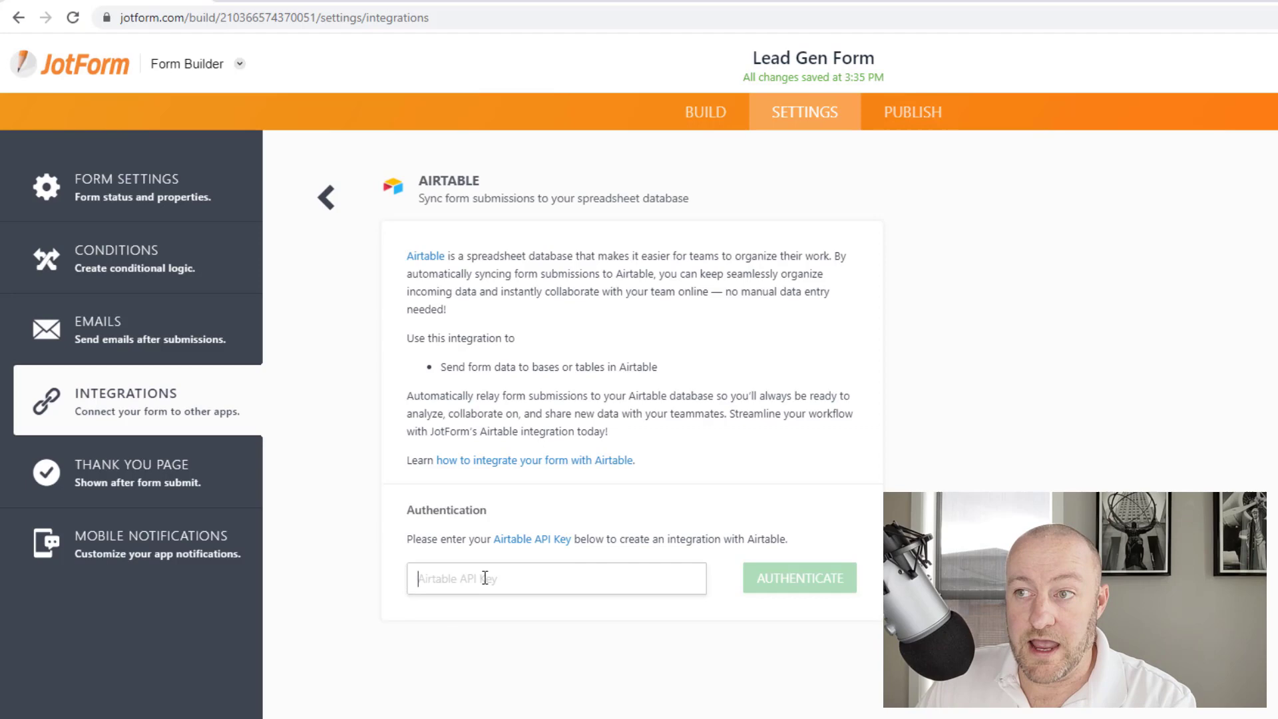
{"action": "key", "text": "ctrl+v"}
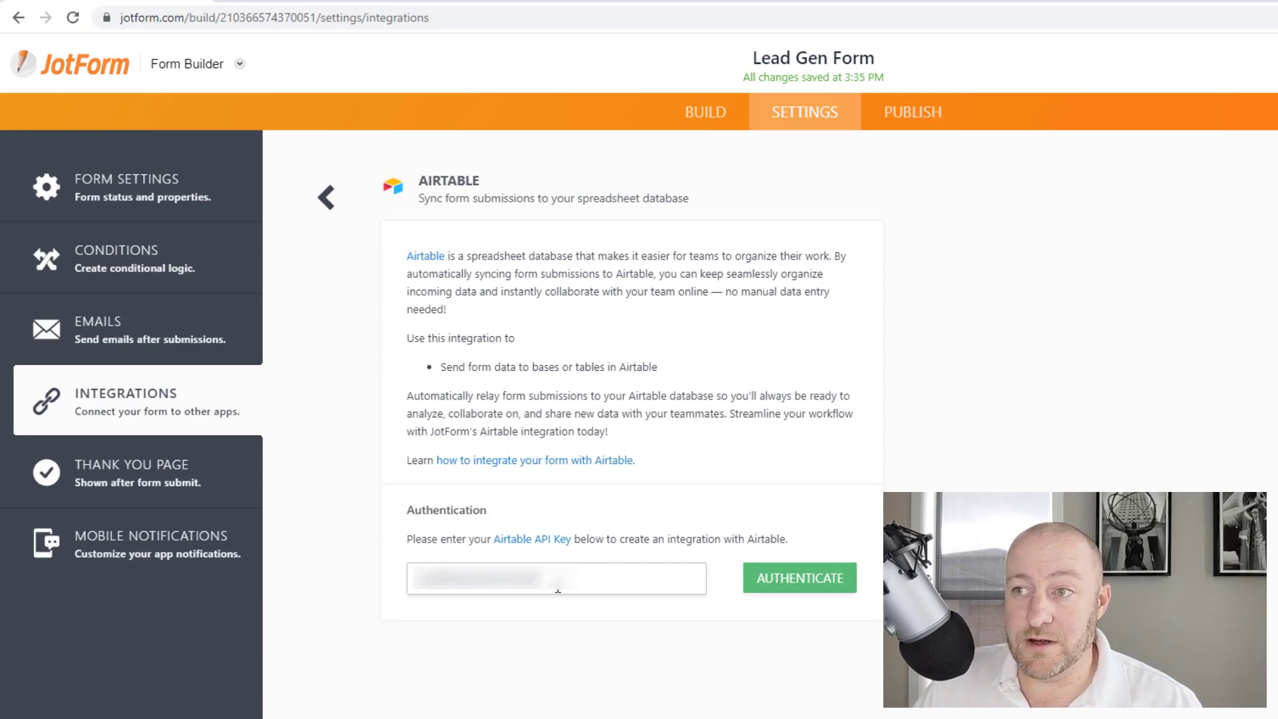
{"action": "left_click", "coordinate": [779, 587]}
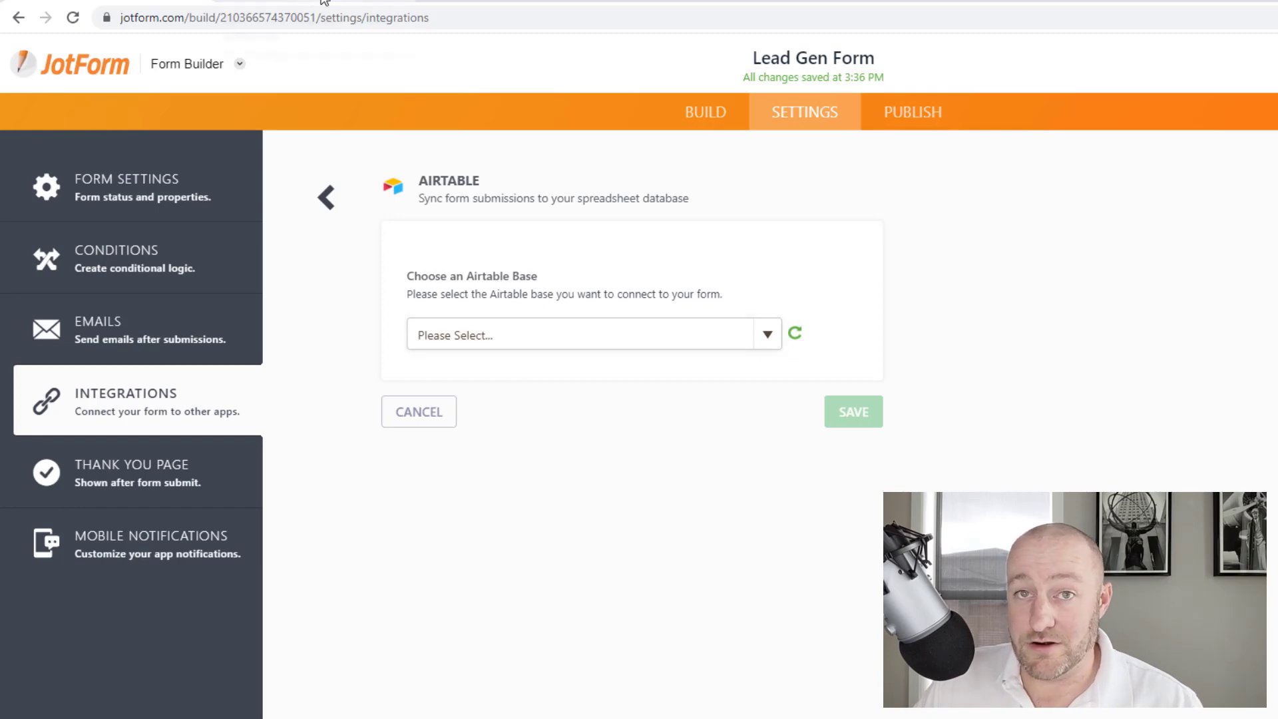
Choose Base #1 as the Airtable base after confirming its name in the Airtable tab
{"action": "left_click", "coordinate": [609, 341]}
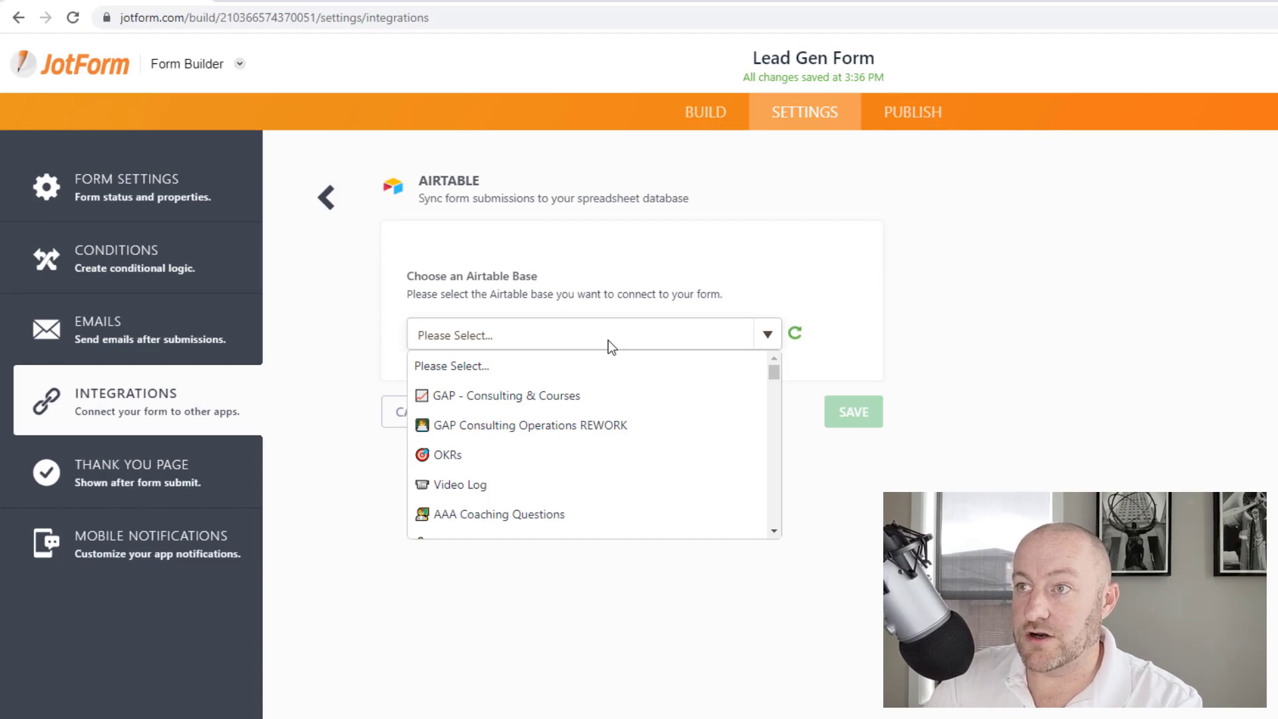
{"action": "scroll", "coordinate": [573, 416], "scroll_direction": "down", "scroll_amount": 10}
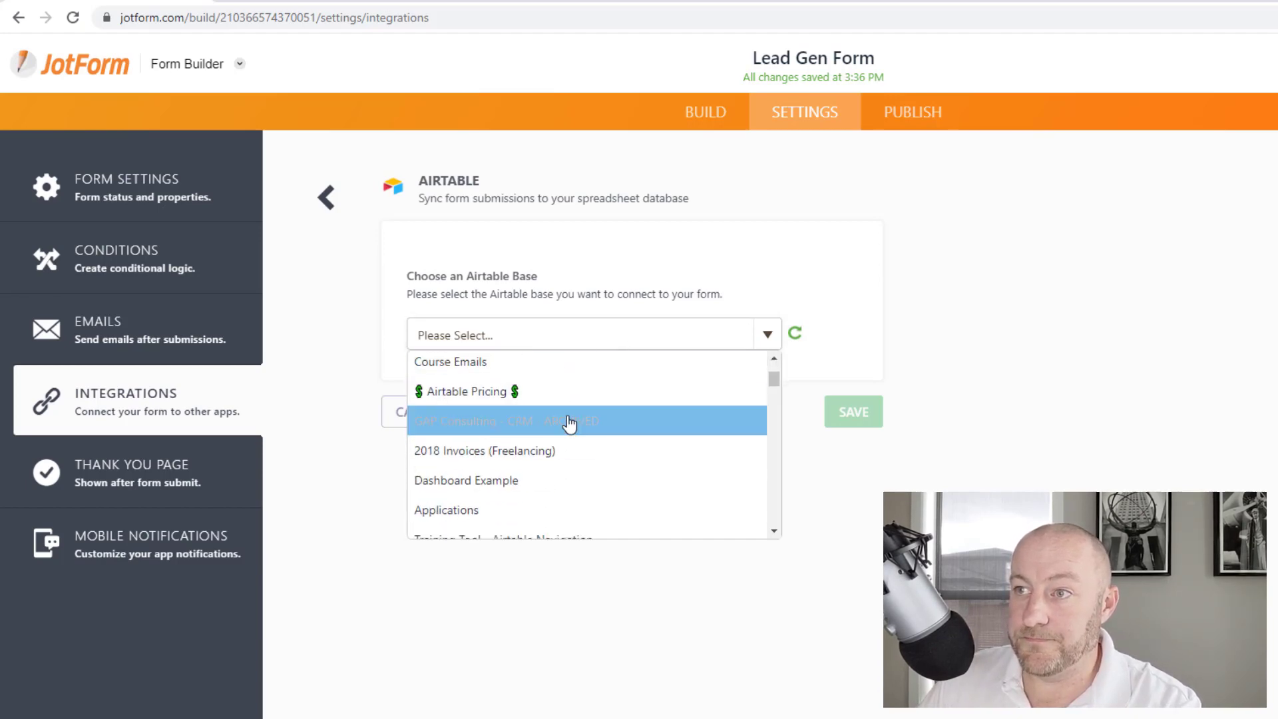
{"action": "scroll", "coordinate": [571, 427], "scroll_direction": "down", "scroll_amount": 12}
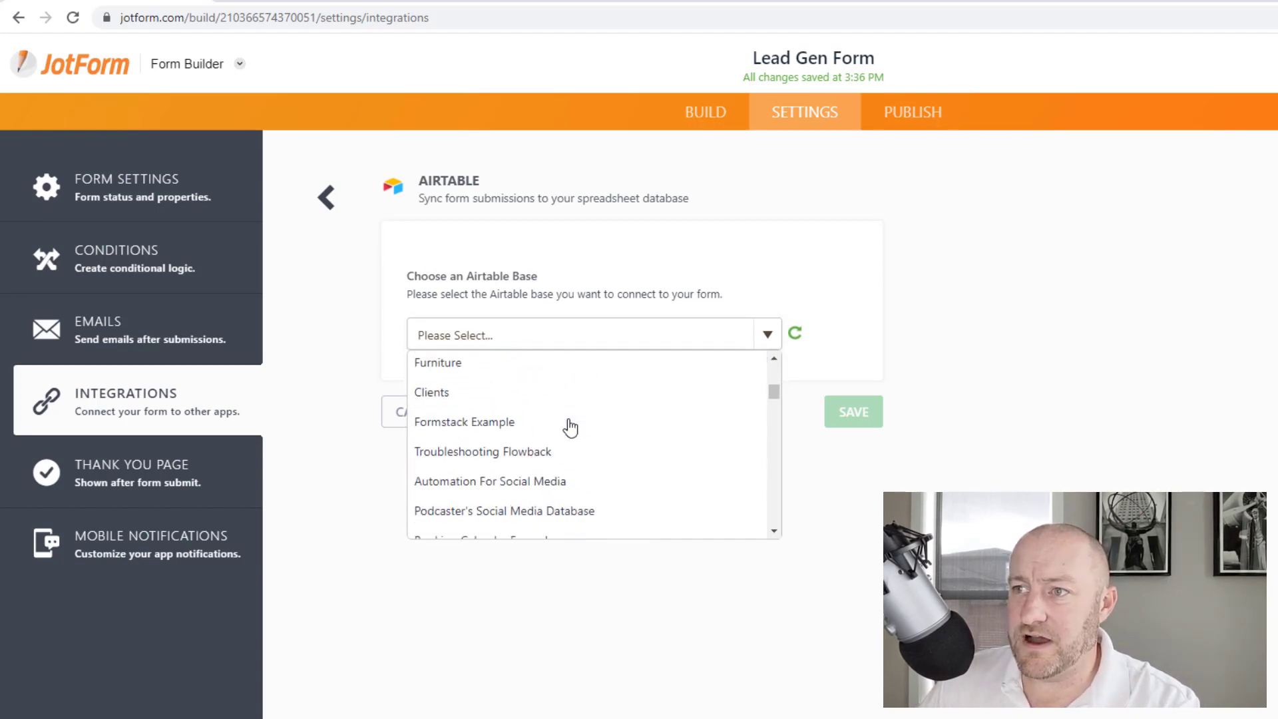
{"action": "scroll", "coordinate": [570, 426], "scroll_direction": "down", "scroll_amount": 10}
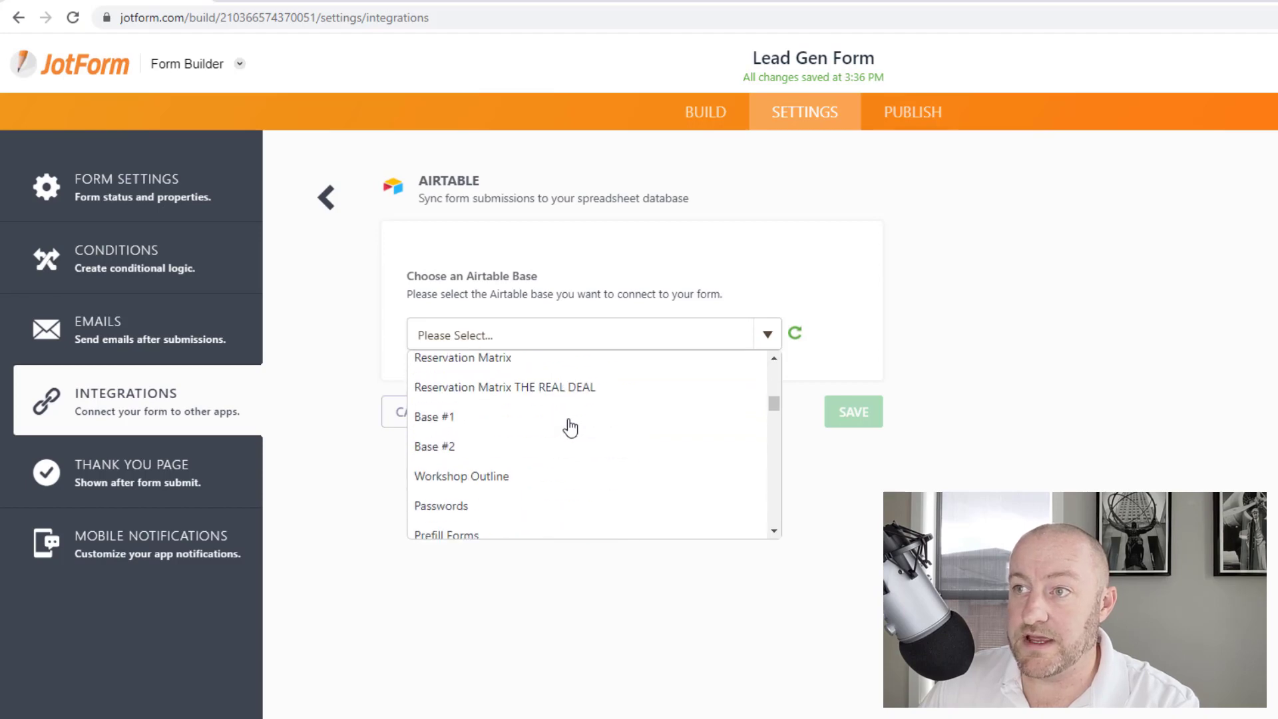
{"action": "scroll", "coordinate": [532, 427], "scroll_direction": "up", "scroll_amount": 1}
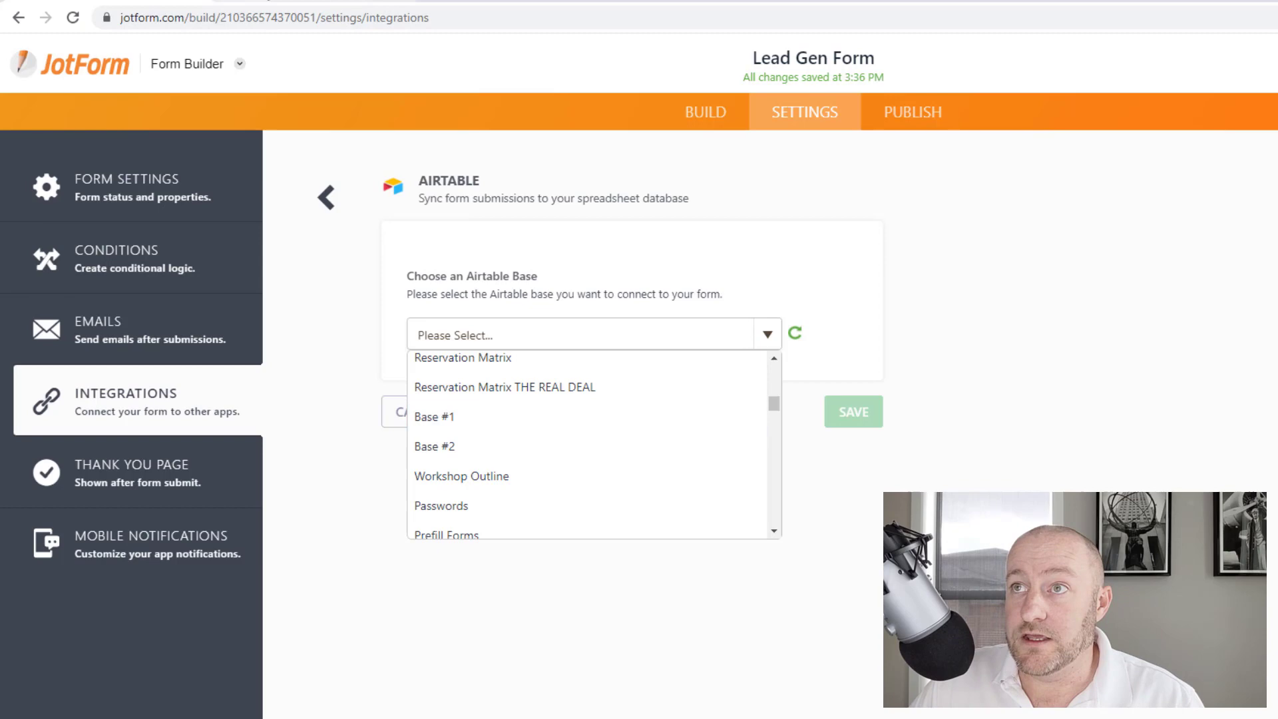
{"action": "left_click", "coordinate": [289, 6]}
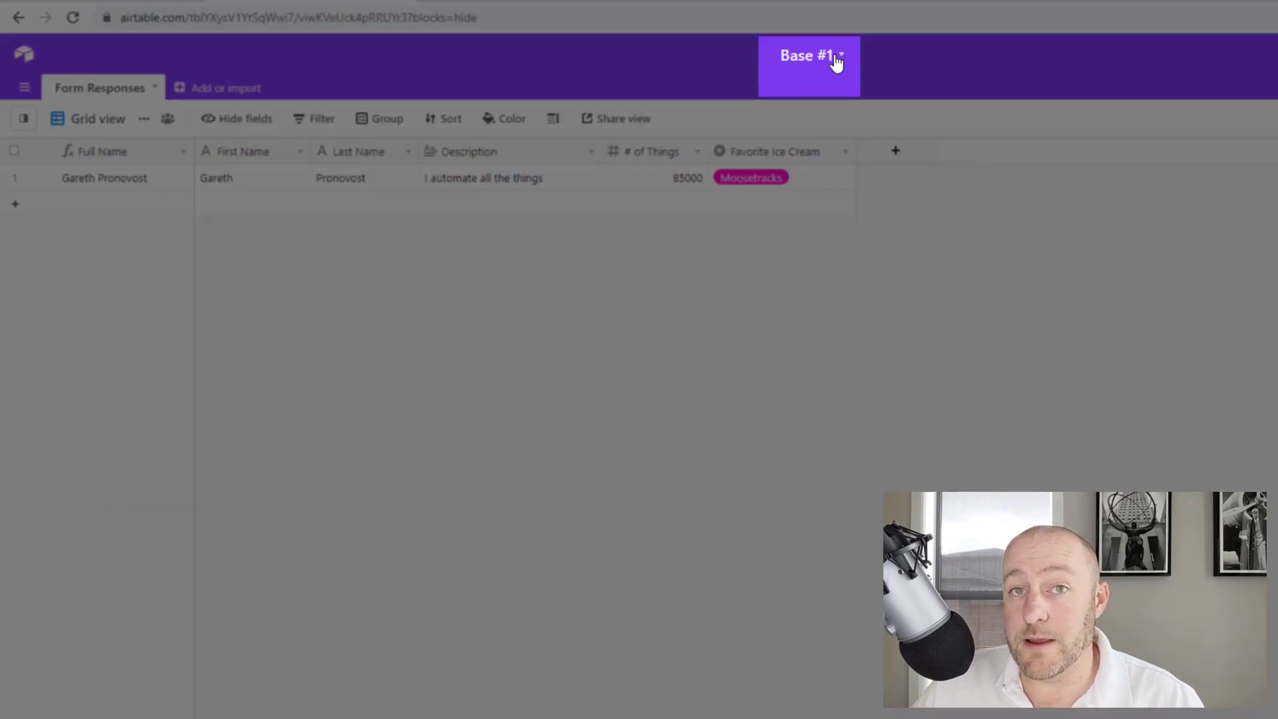
{"action": "left_click", "coordinate": [224, 6]}
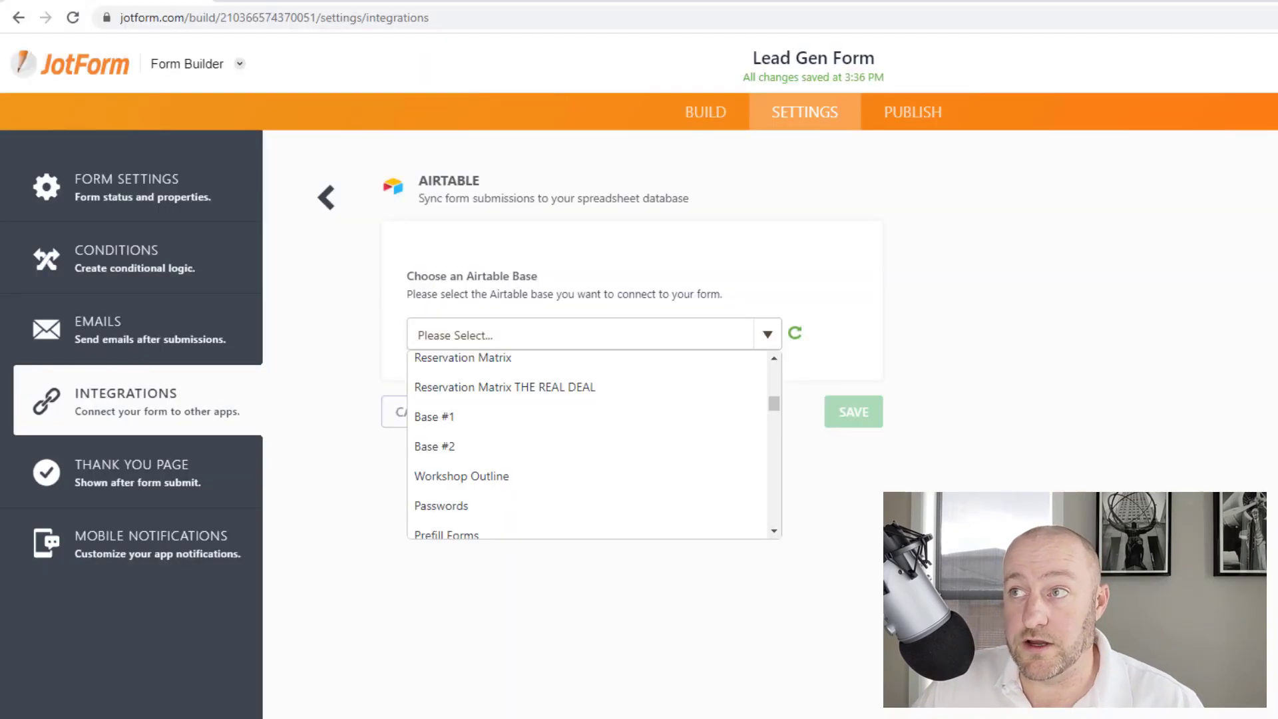
{"action": "left_click", "coordinate": [485, 418]}
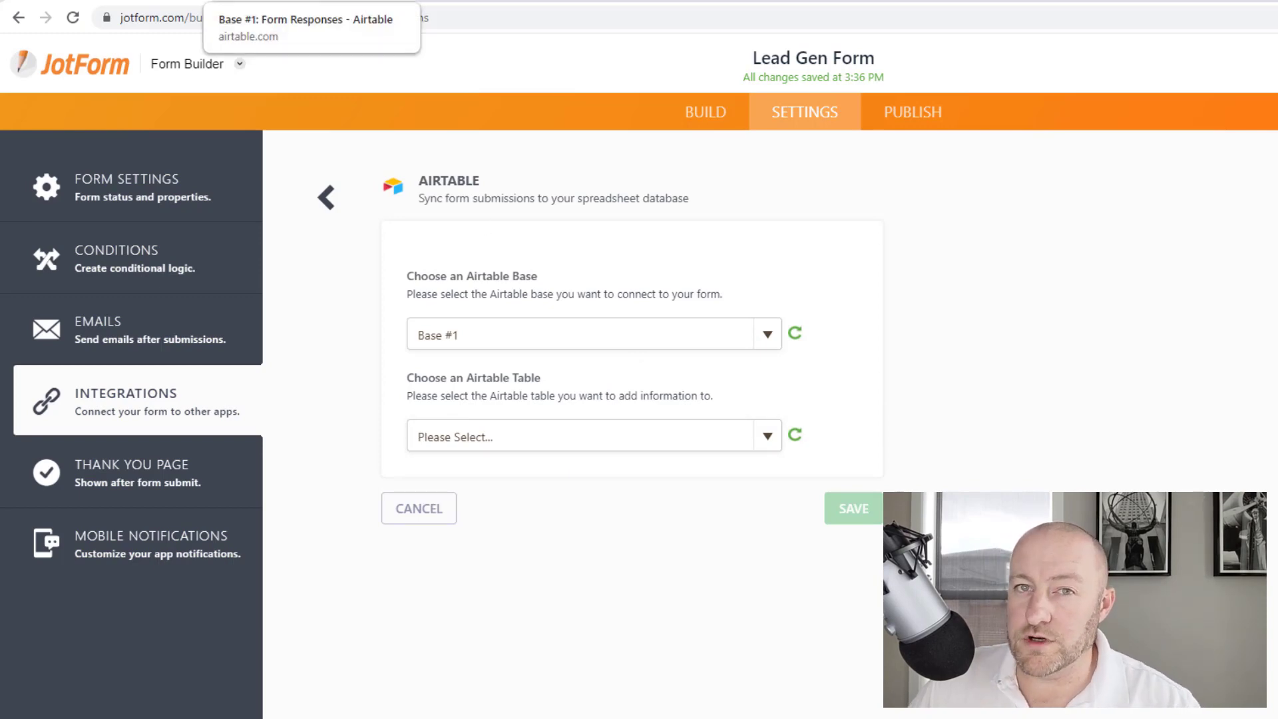
Check Base #1's table names in Airtable, then open JotForm's list of tables
{"action": "left_click", "coordinate": [293, 3]}
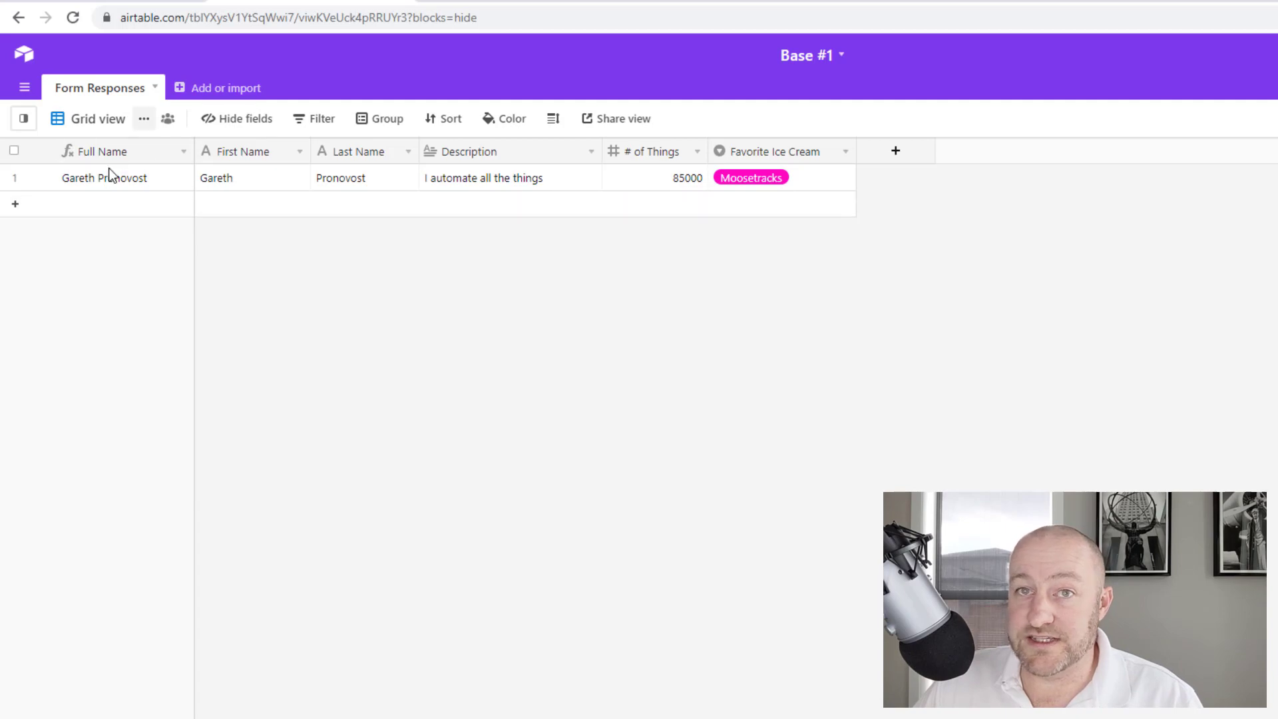
{"action": "key", "text": "ctrl+Tab"}
{"action": "left_click", "coordinate": [515, 443]}
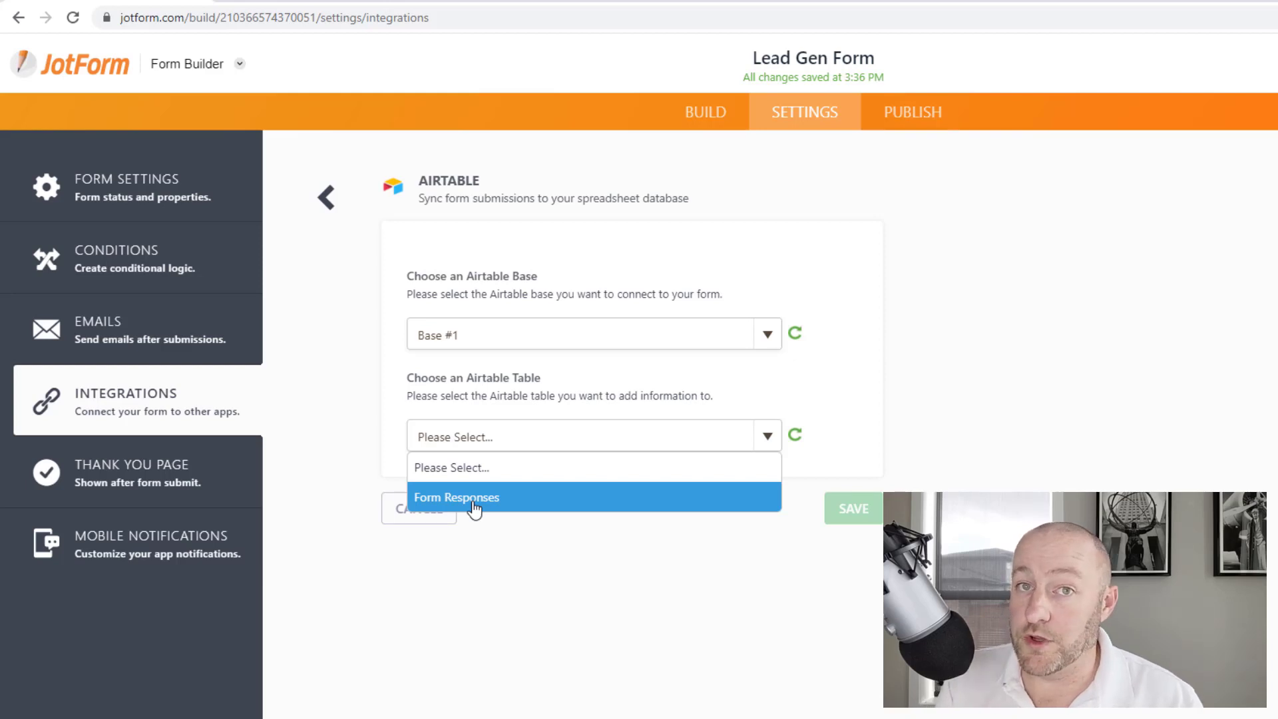
Target the Form Responses table, mapping First Name to Name and Description to the problem question
{"action": "left_click", "coordinate": [474, 509]}
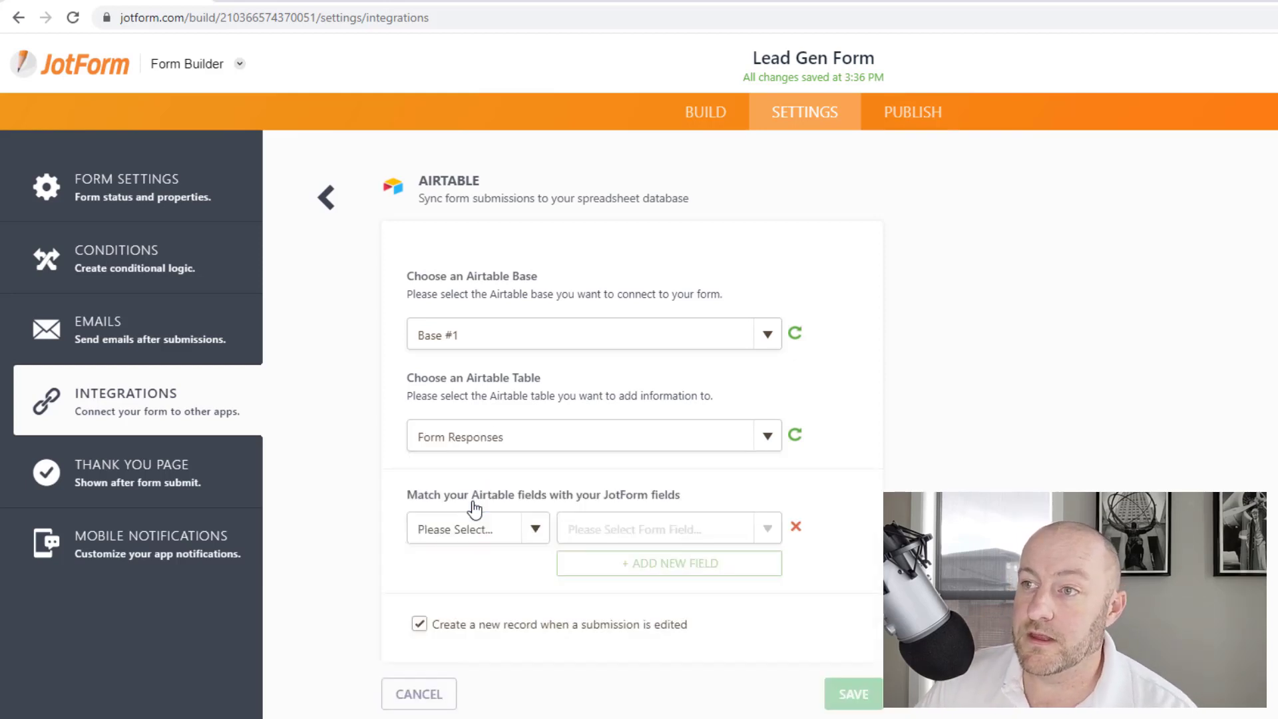
{"action": "left_click", "coordinate": [536, 531]}
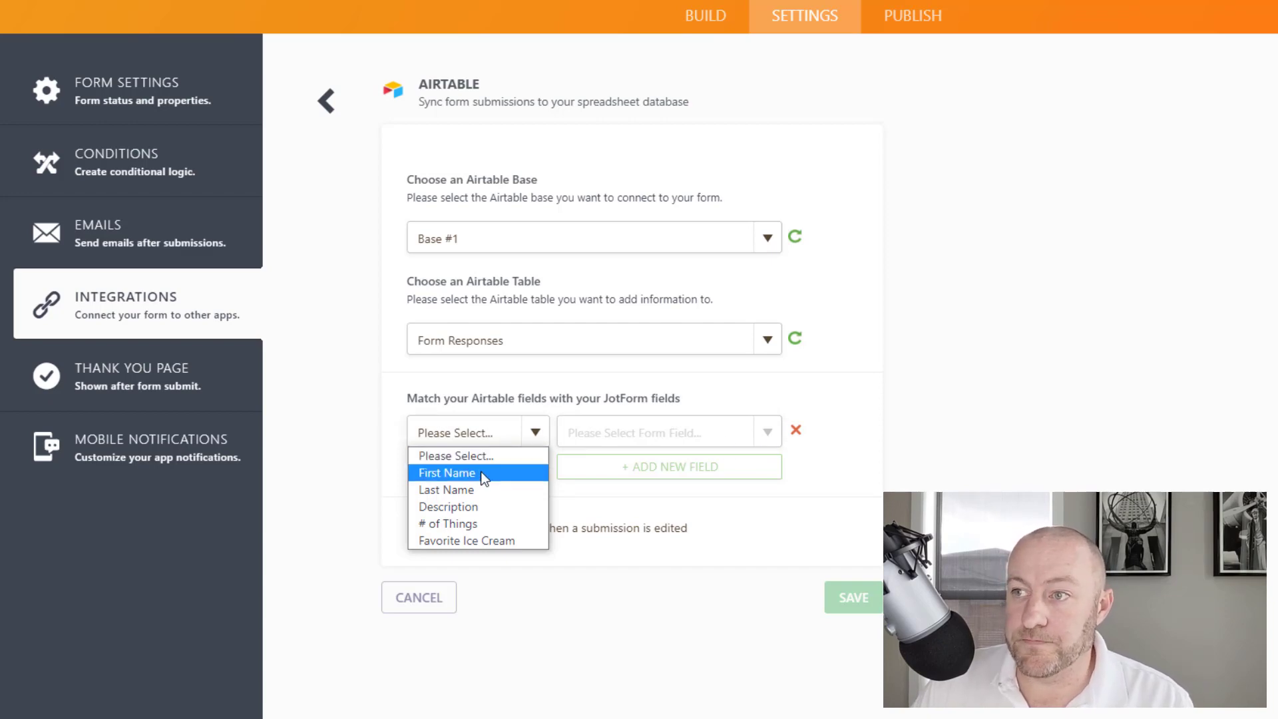
{"action": "left_click", "coordinate": [452, 476]}
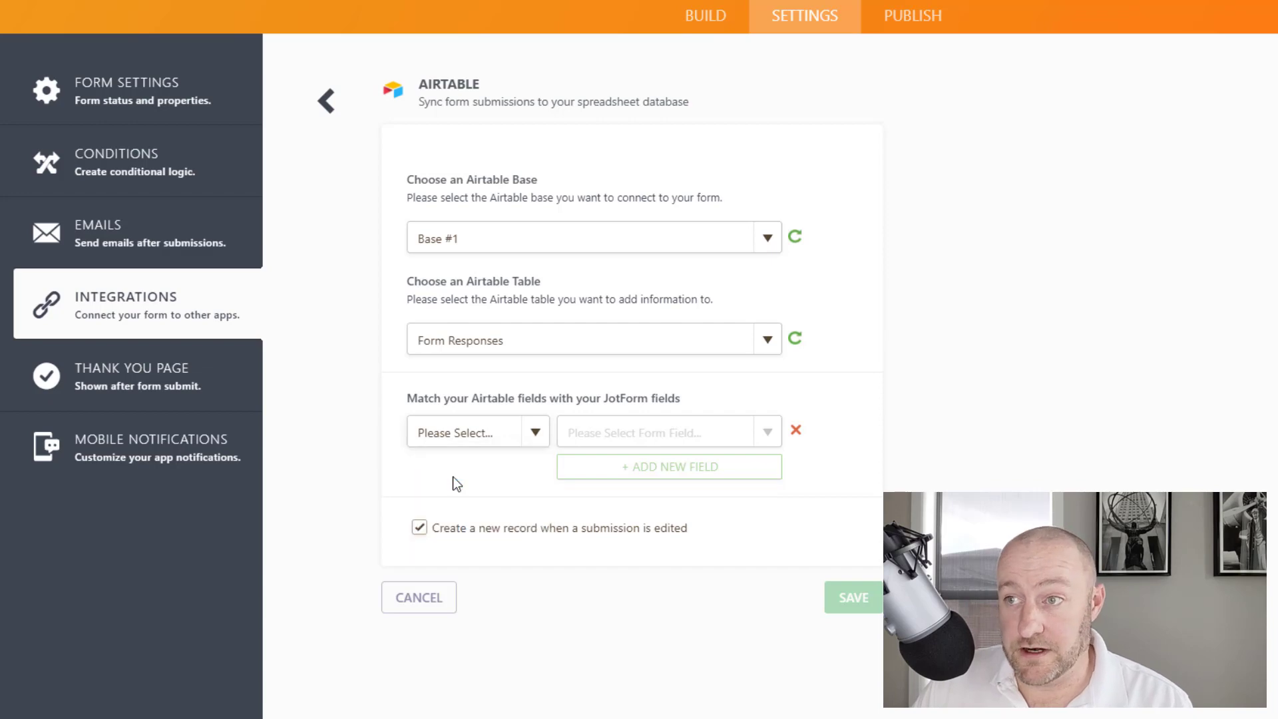
{"action": "left_click", "coordinate": [764, 434]}
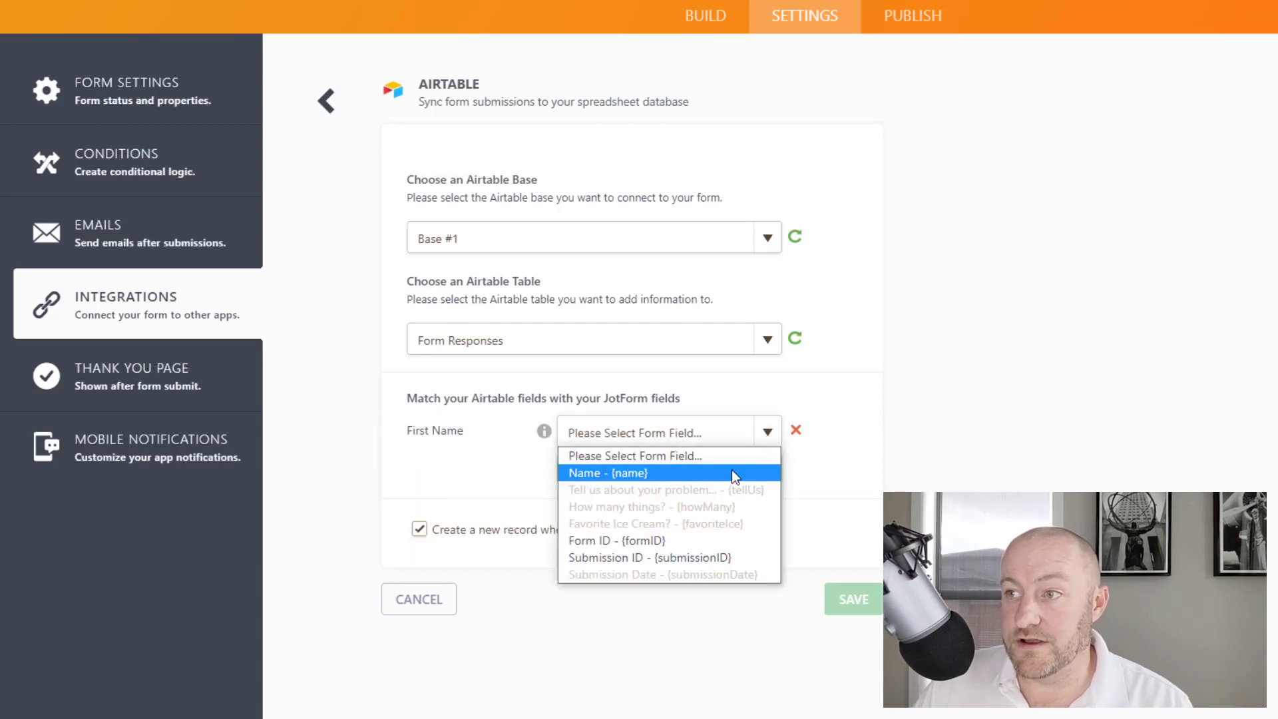
{"action": "left_click", "coordinate": [636, 474]}
{"action": "left_click", "coordinate": [623, 474]}
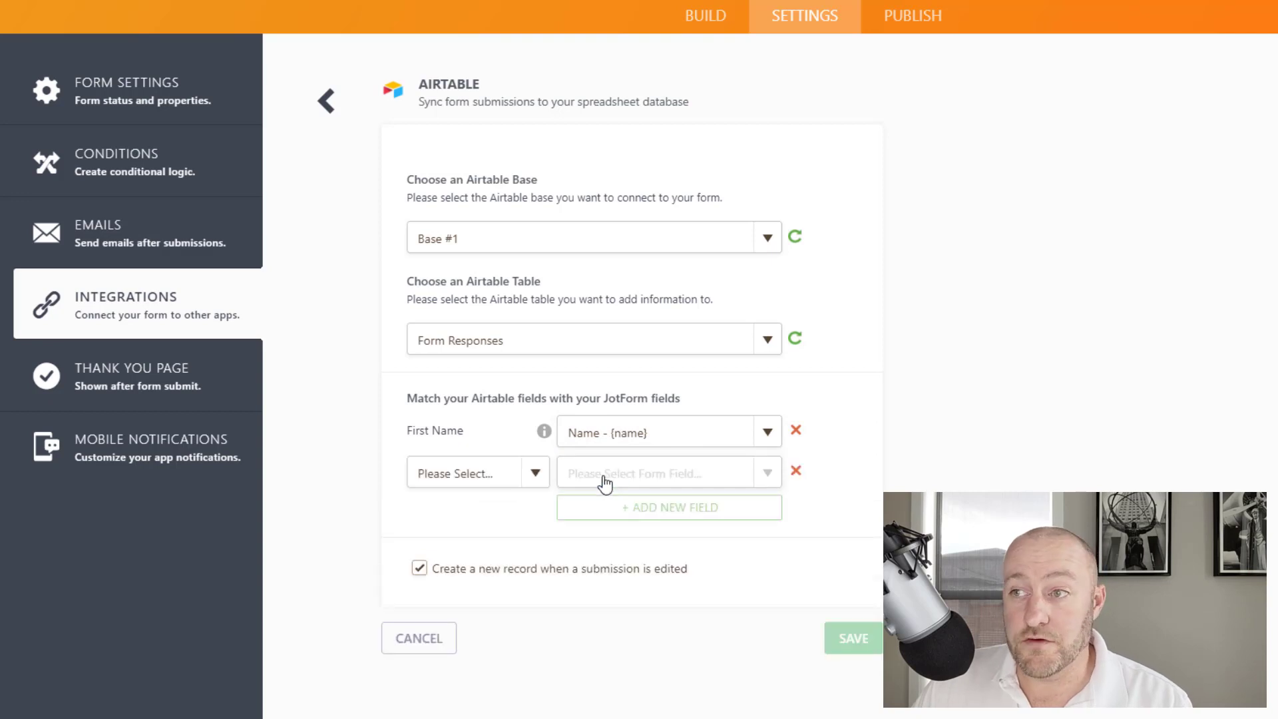
{"action": "left_click", "coordinate": [533, 475]}
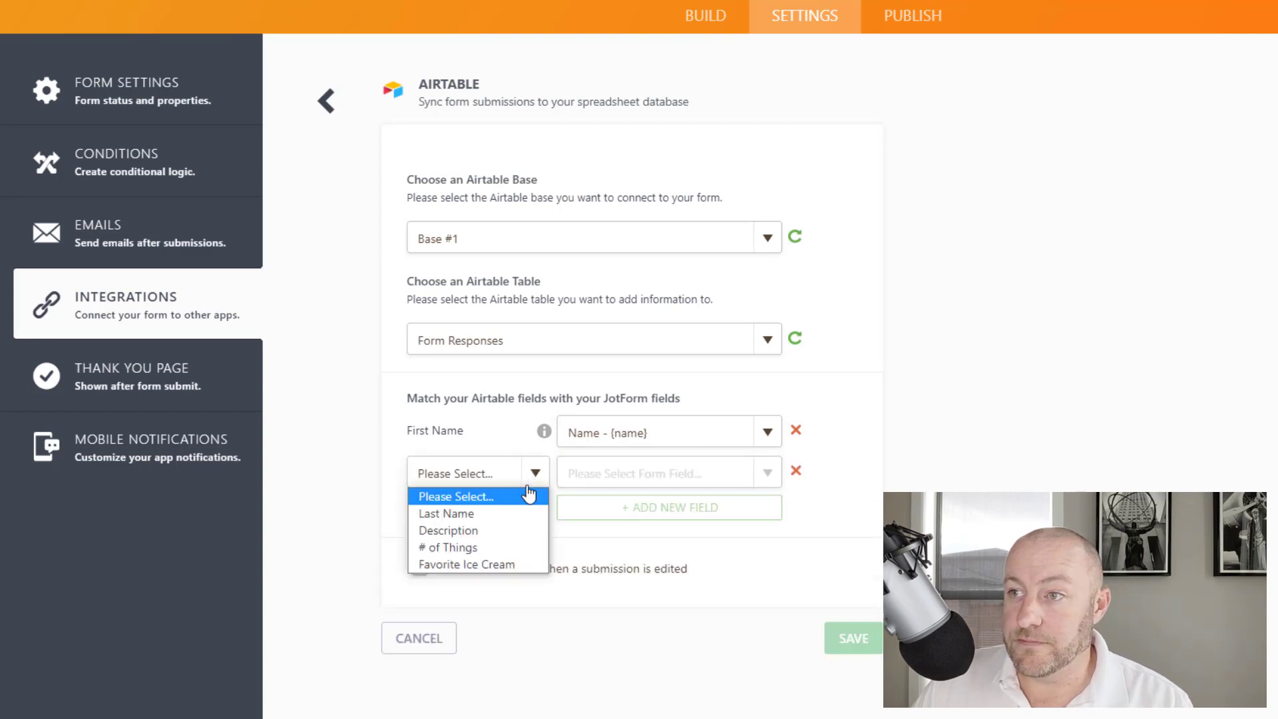
{"action": "left_click", "coordinate": [453, 531]}
{"action": "left_click", "coordinate": [767, 476]}
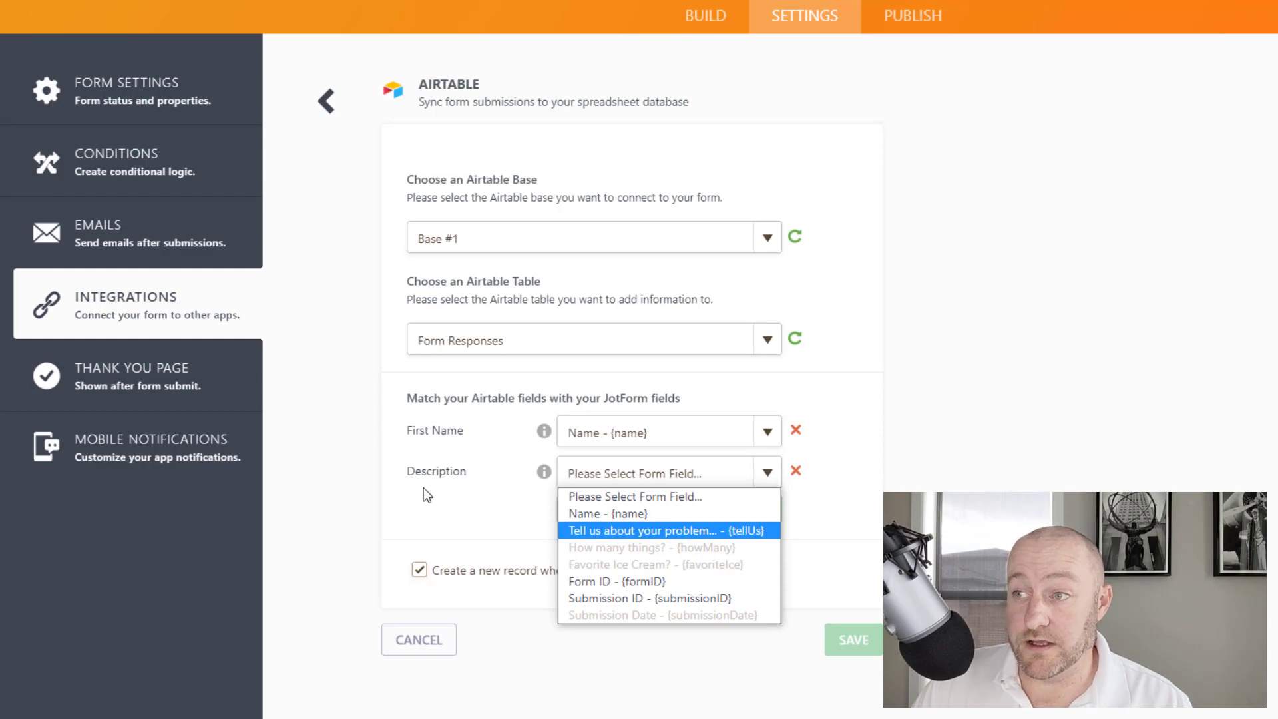
{"action": "left_click", "coordinate": [688, 530]}
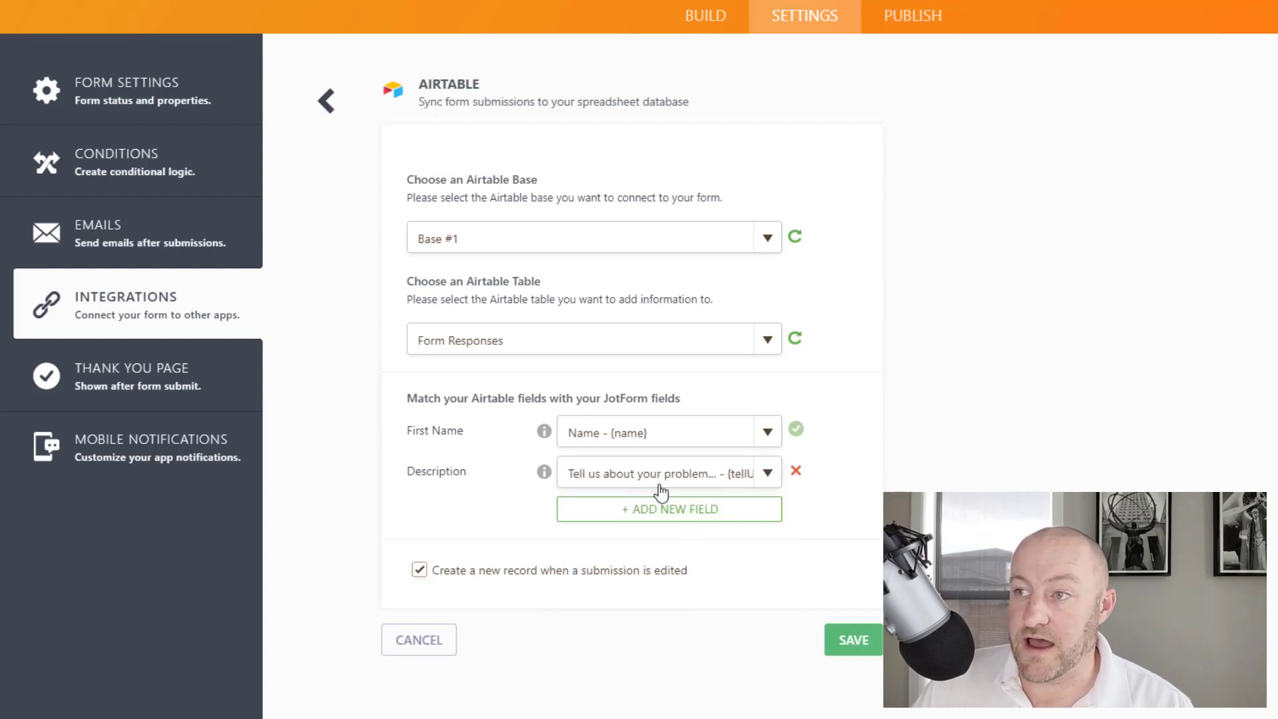
Map # of Things and Favorite Ice Cream to their form questions and save the integration
{"action": "left_click", "coordinate": [651, 509]}
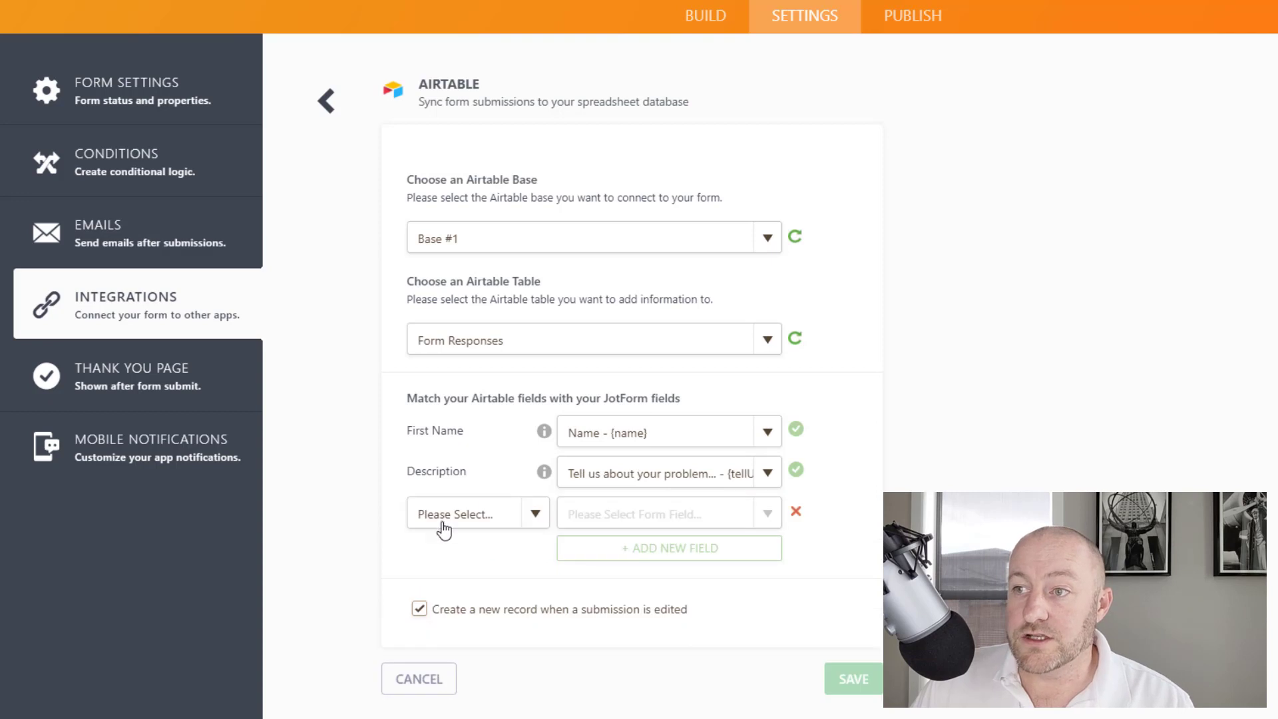
{"action": "left_click", "coordinate": [544, 512]}
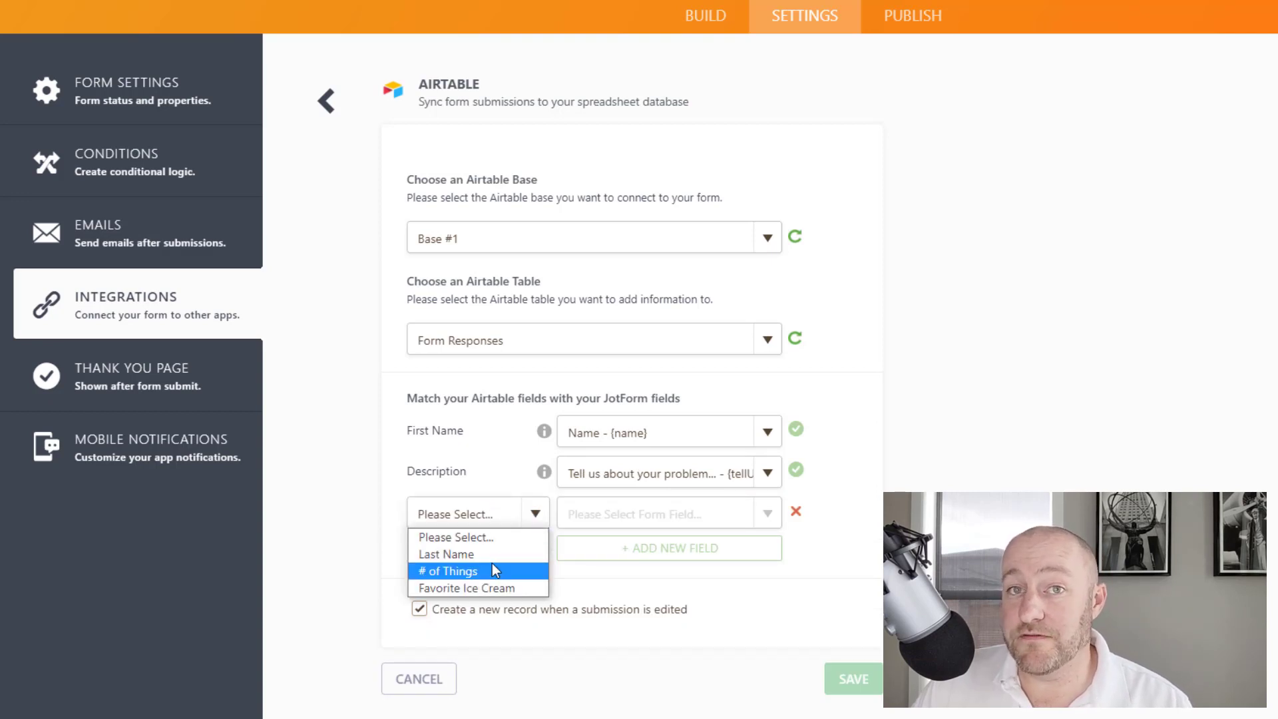
{"action": "left_click", "coordinate": [458, 571]}
{"action": "left_click", "coordinate": [767, 519]}
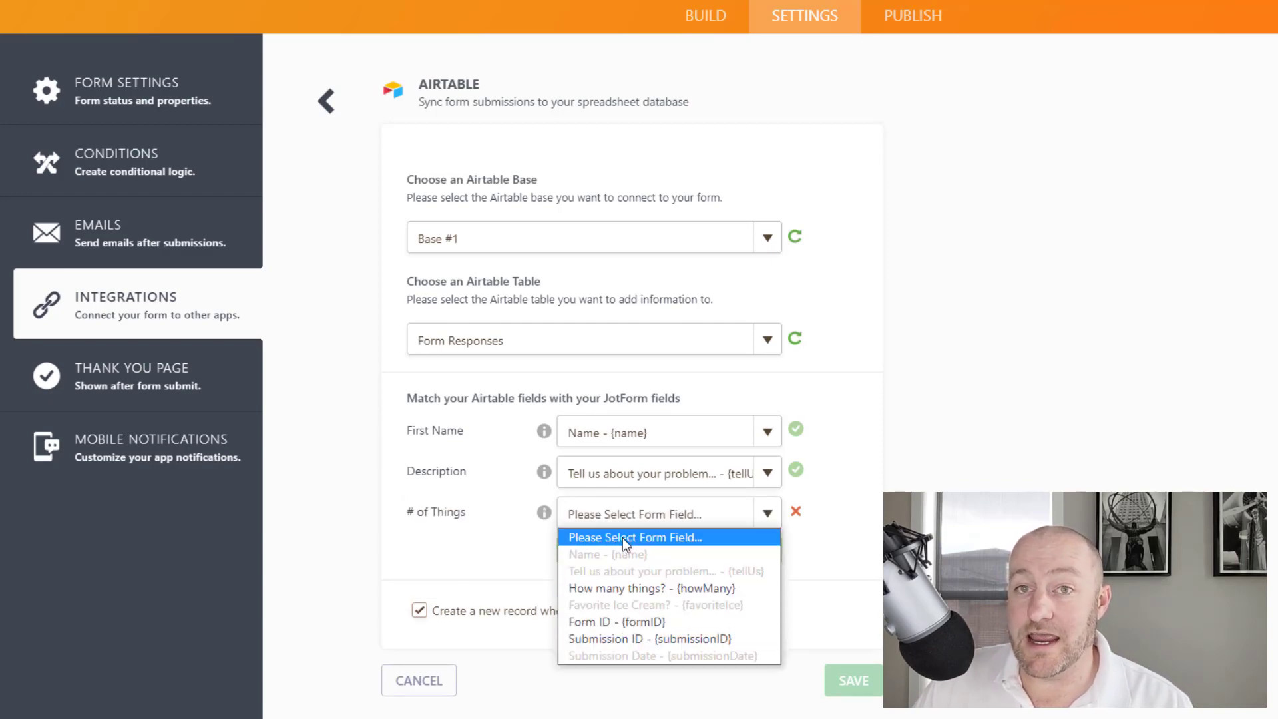
{"action": "left_click", "coordinate": [640, 589]}
{"action": "left_click", "coordinate": [585, 559]}
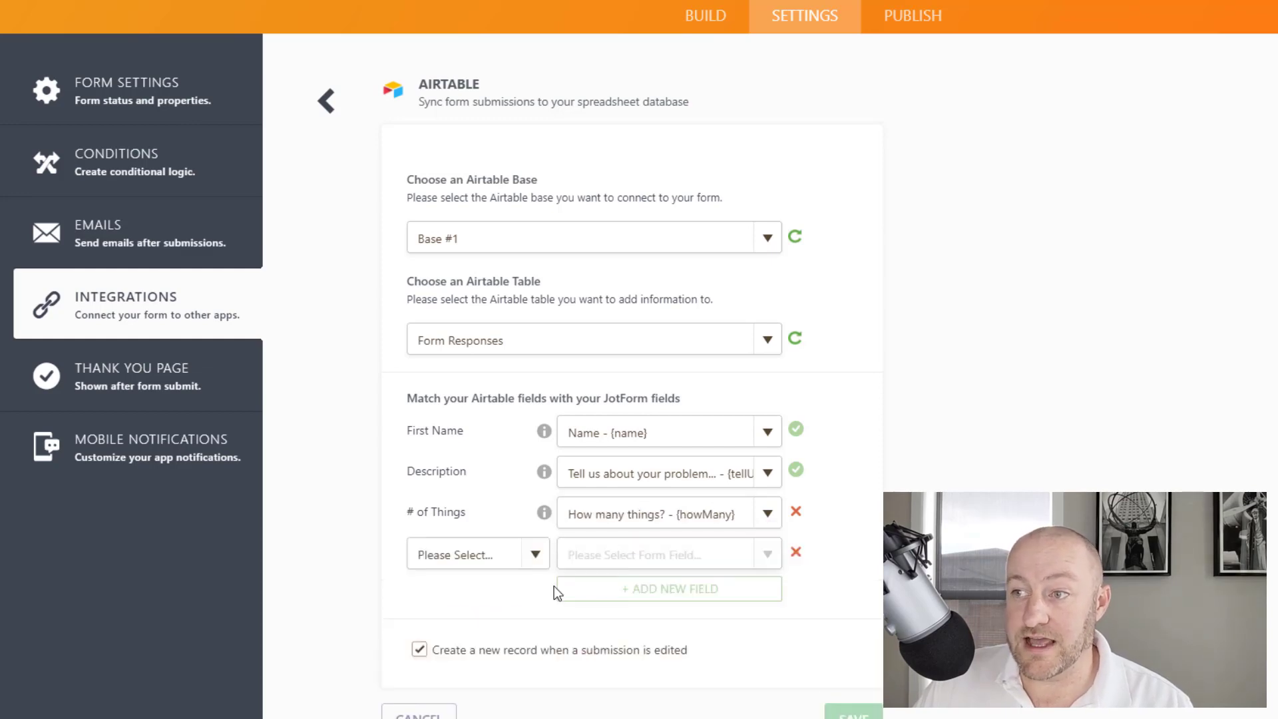
{"action": "left_click", "coordinate": [509, 566]}
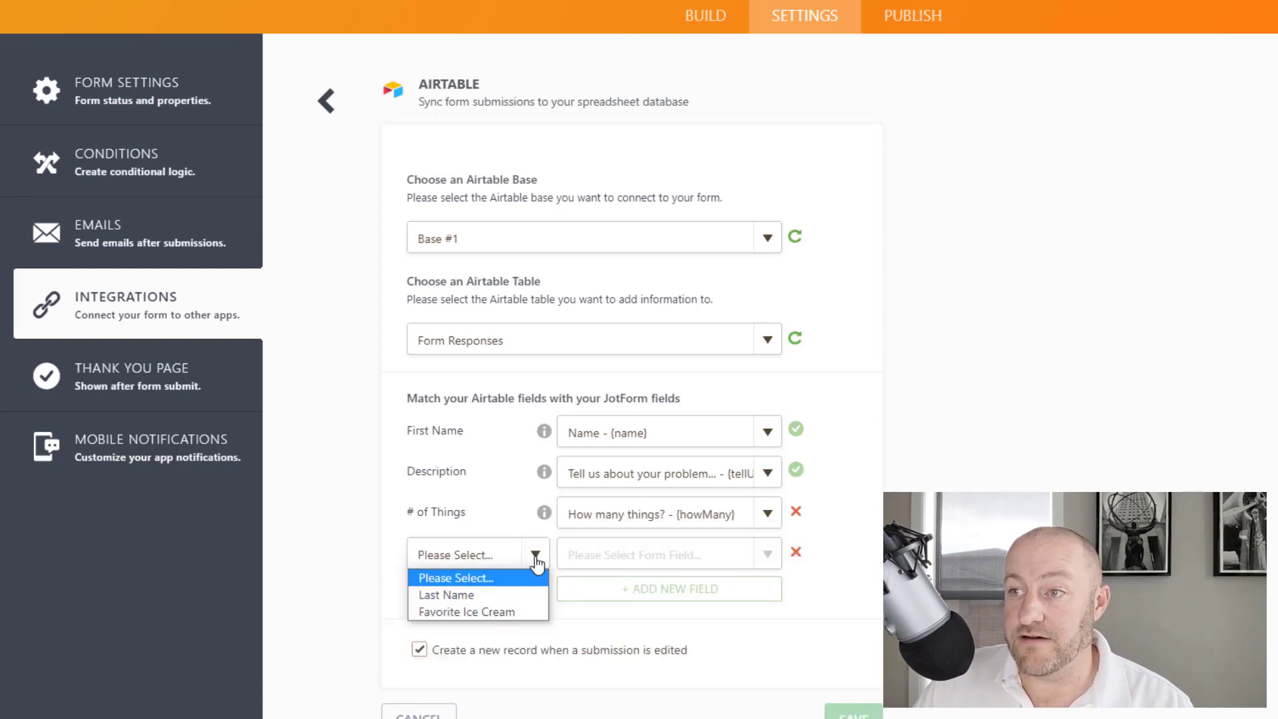
{"action": "left_click", "coordinate": [481, 610]}
{"action": "left_click", "coordinate": [765, 557]}
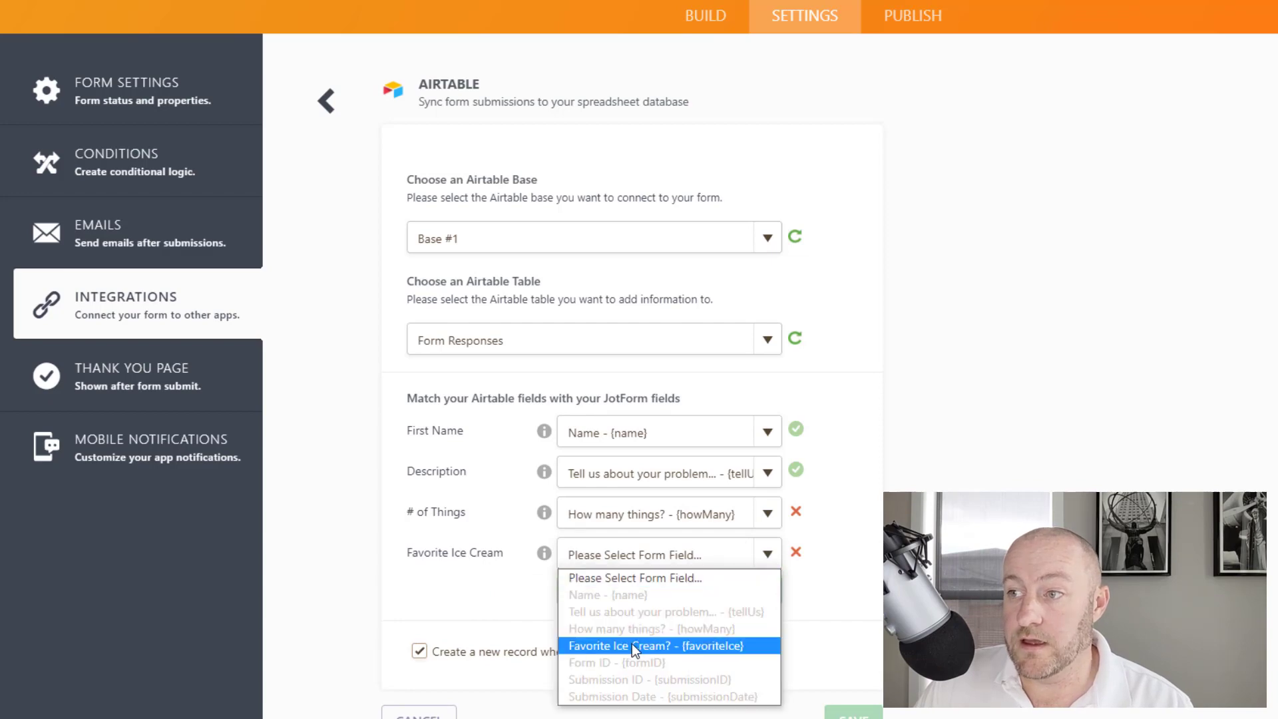
{"action": "left_click", "coordinate": [632, 644]}
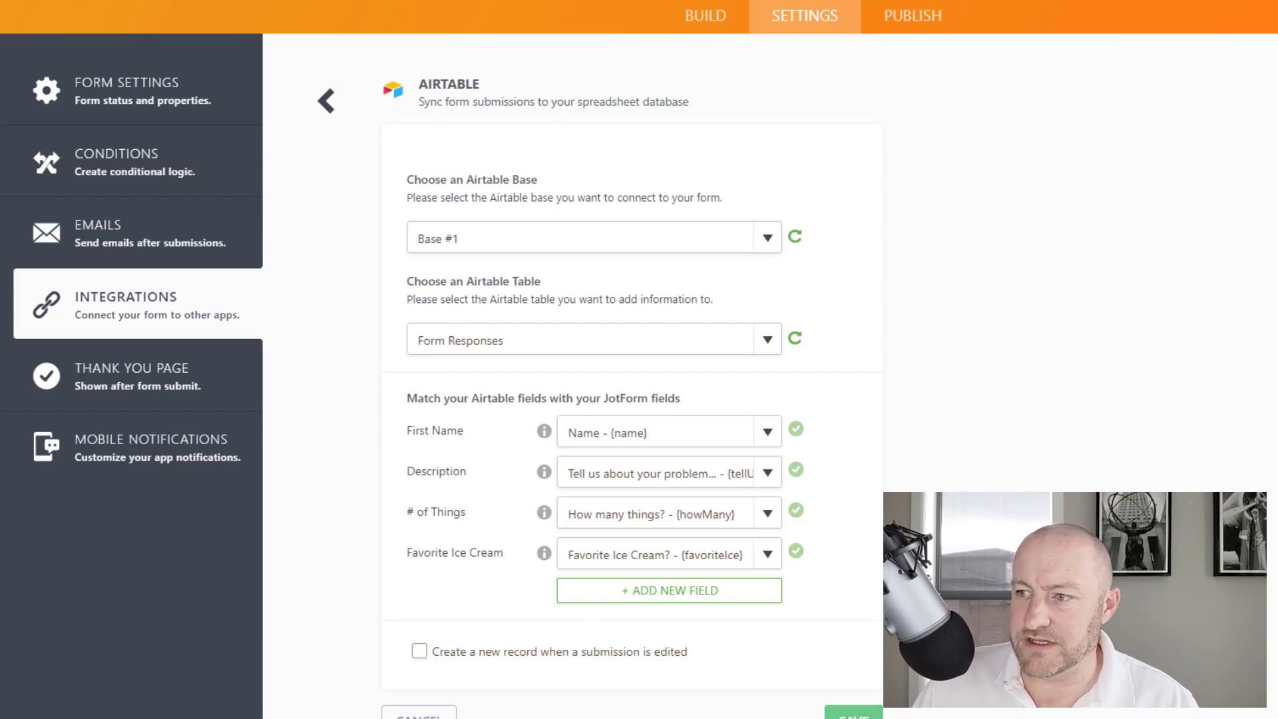
{"action": "left_click", "coordinate": [854, 712]}
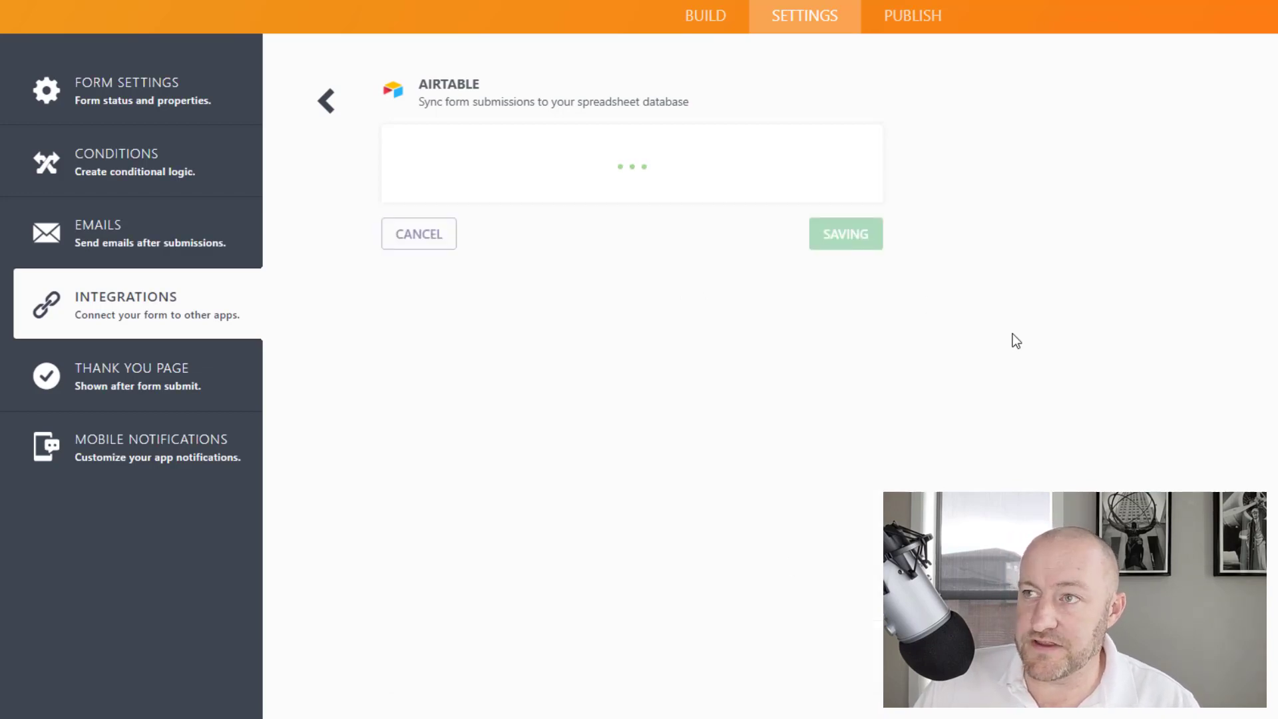
Finish the integration setup and open the published form in a new tab
{"action": "left_click", "coordinate": [772, 366]}
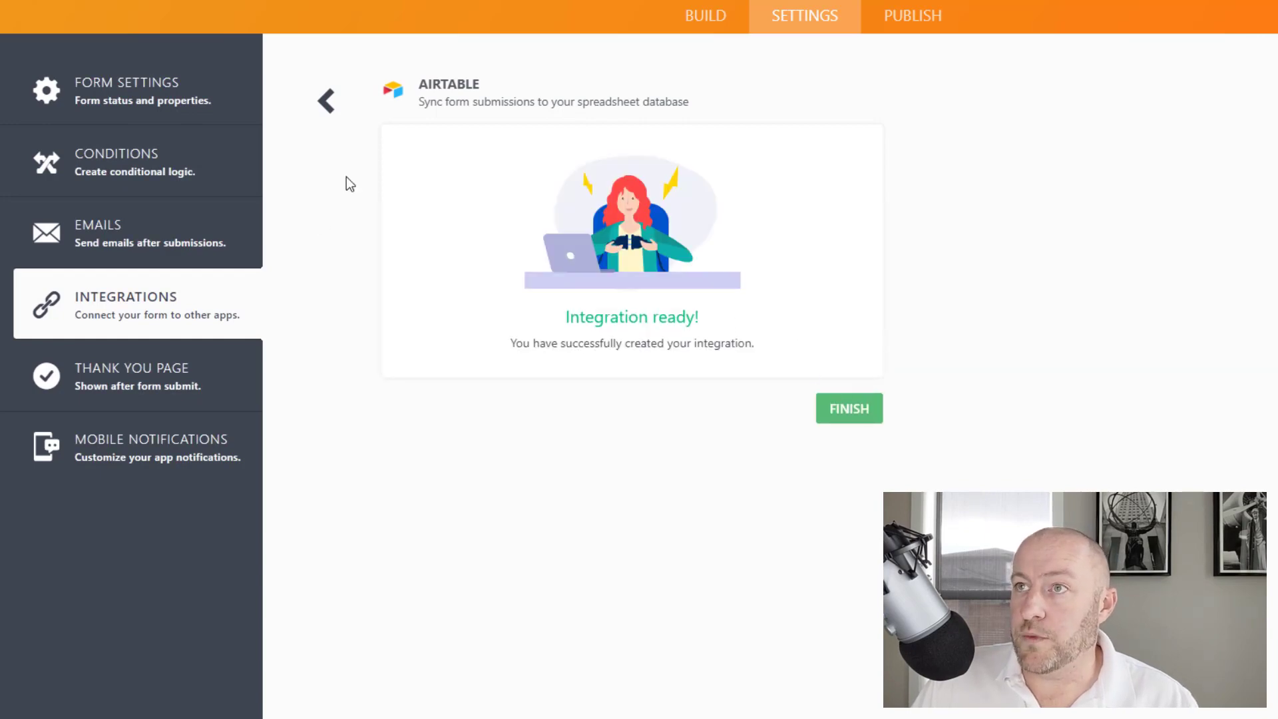
{"action": "left_click", "coordinate": [916, 26]}
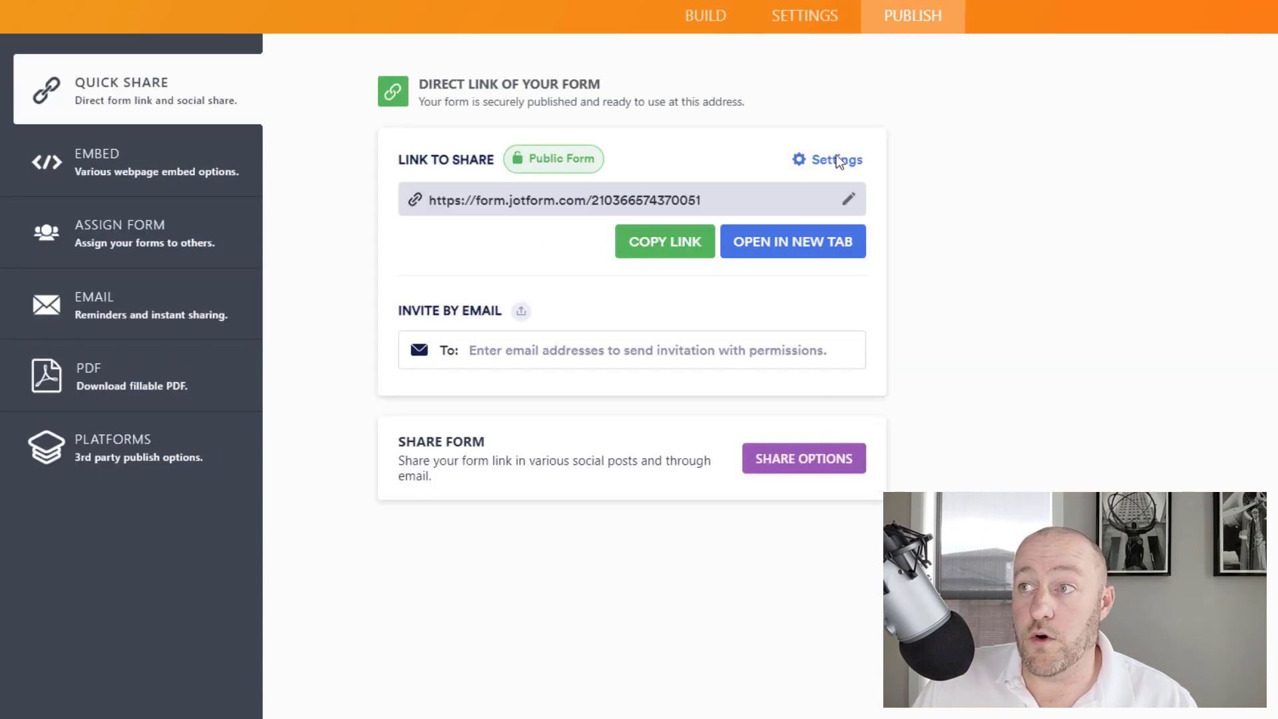
{"action": "left_click", "coordinate": [810, 250]}
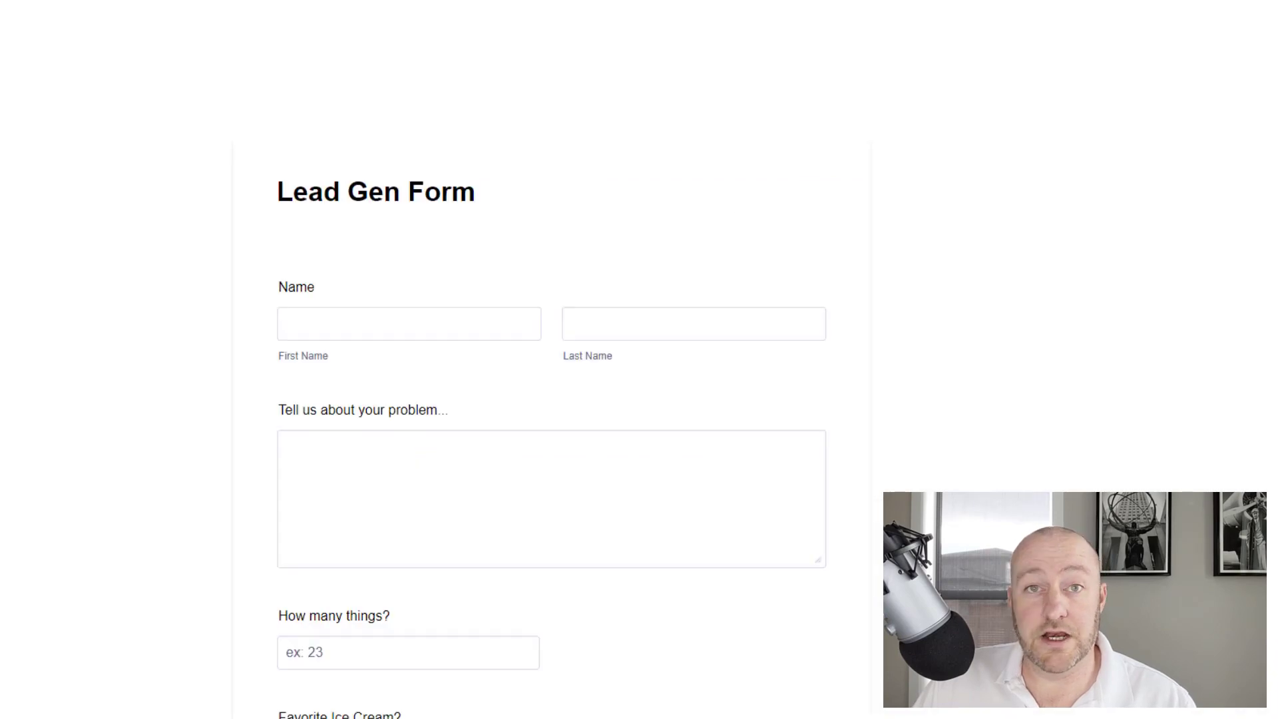
Submit a test lead with a first and last name, 'I really like ice cream...', 1000 things and Pistachio
{"action": "left_click", "coordinate": [385, 321]}
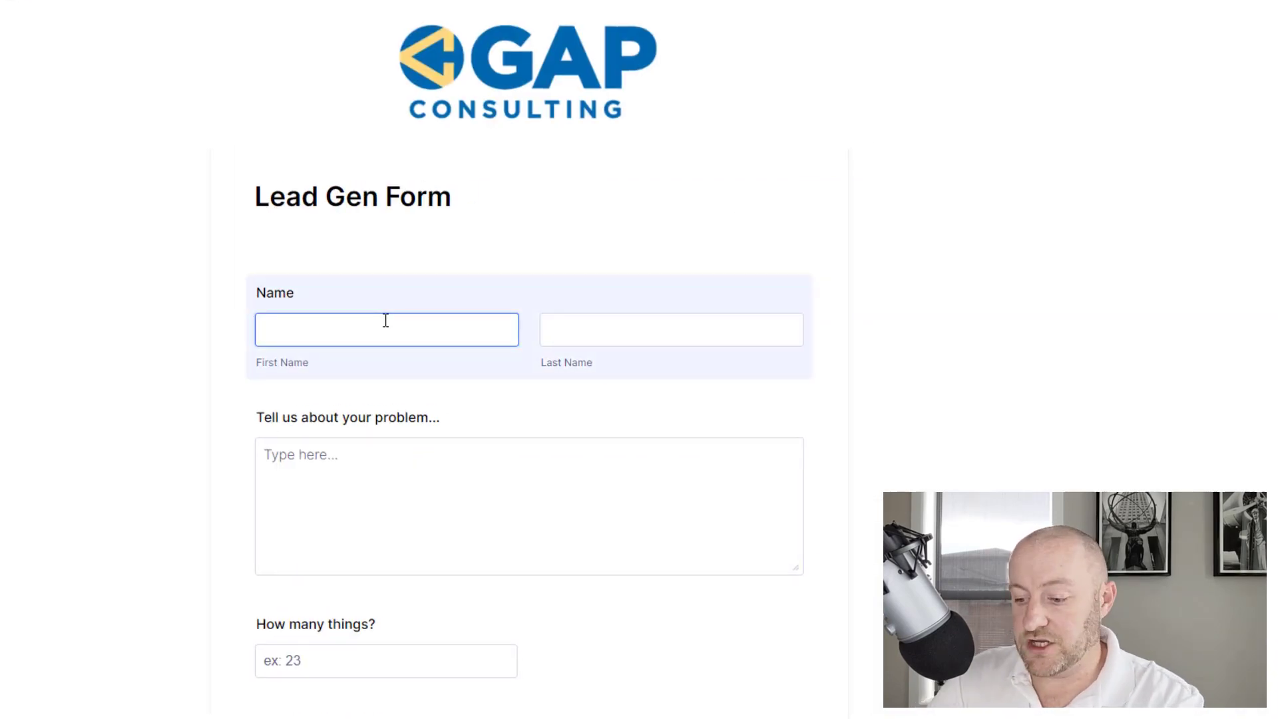
{"action": "type", "text": "Joe"}
{"action": "key", "text": "Tab"}
{"action": "type", "text": "Schmoe"}
{"action": "left_click", "coordinate": [386, 499]}
{"action": "type", "text": "I really like ice cream..."}
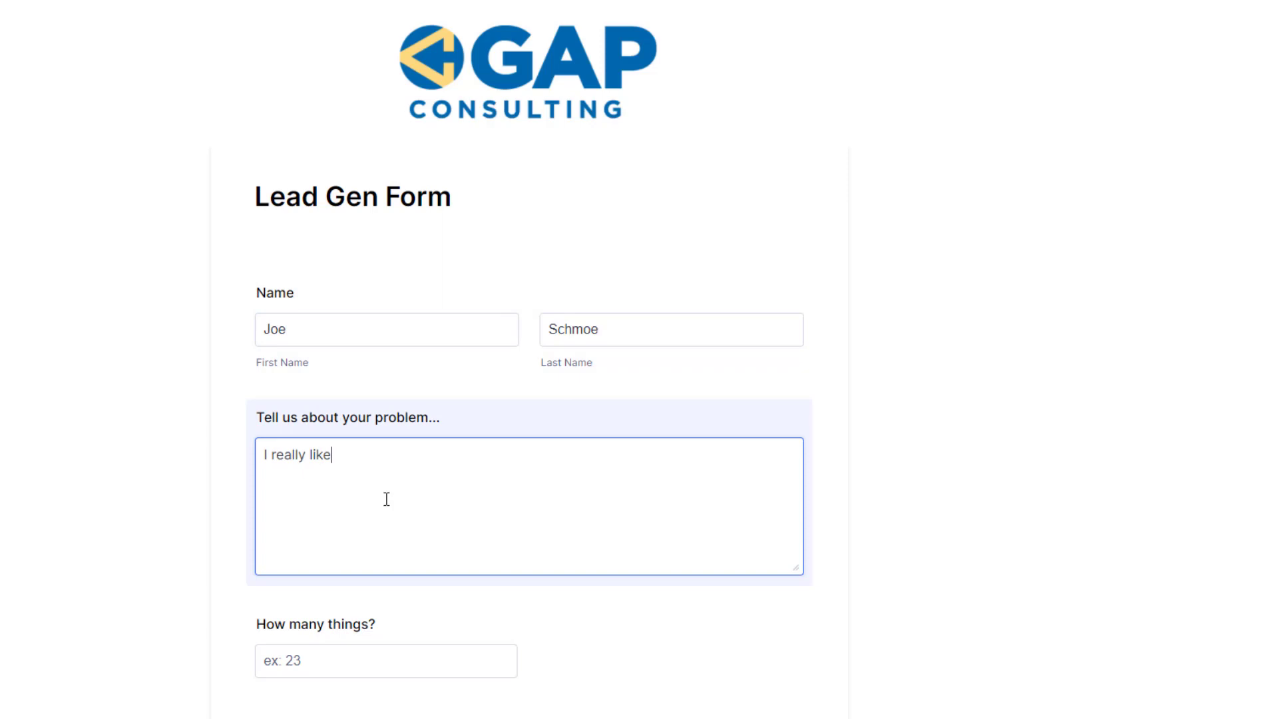
{"action": "key", "text": "Tab"}
{"action": "scroll", "coordinate": [122, 433], "scroll_direction": "down", "scroll_amount": 3}
{"action": "type", "text": "1000"}
{"action": "left_click", "coordinate": [263, 607]}
{"action": "left_click", "coordinate": [533, 711]}
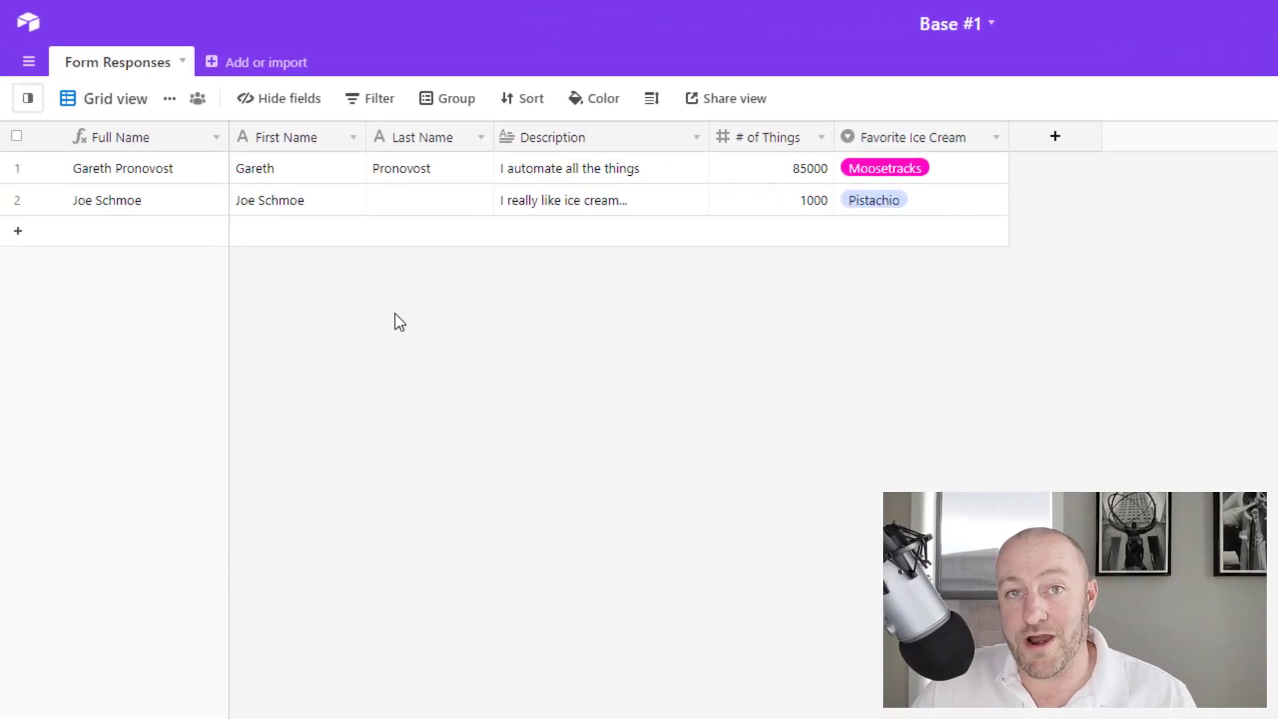
Inspect the new test record's First Name and Description values in the Form Responses grid
{"action": "left_click", "coordinate": [280, 203]}
{"action": "left_click_drag", "start_coordinate": [627, 238], "coordinate": [930, 207]}
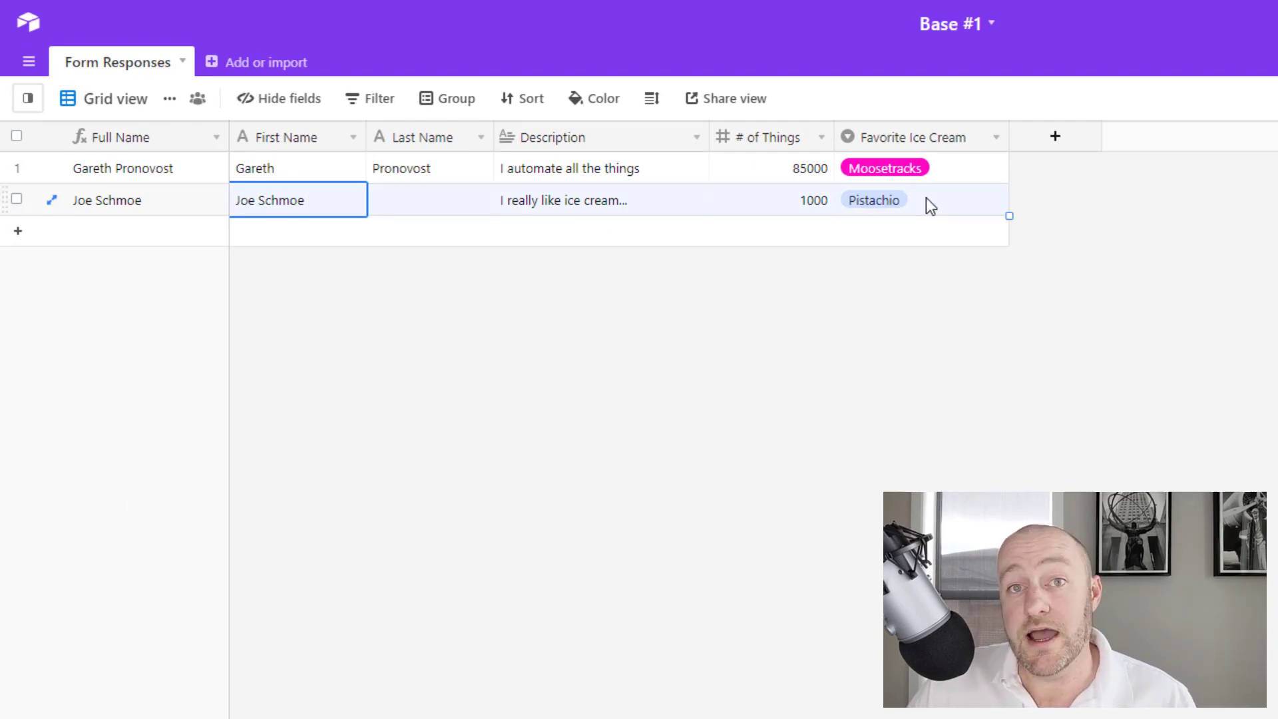
{"action": "left_click", "coordinate": [401, 361]}
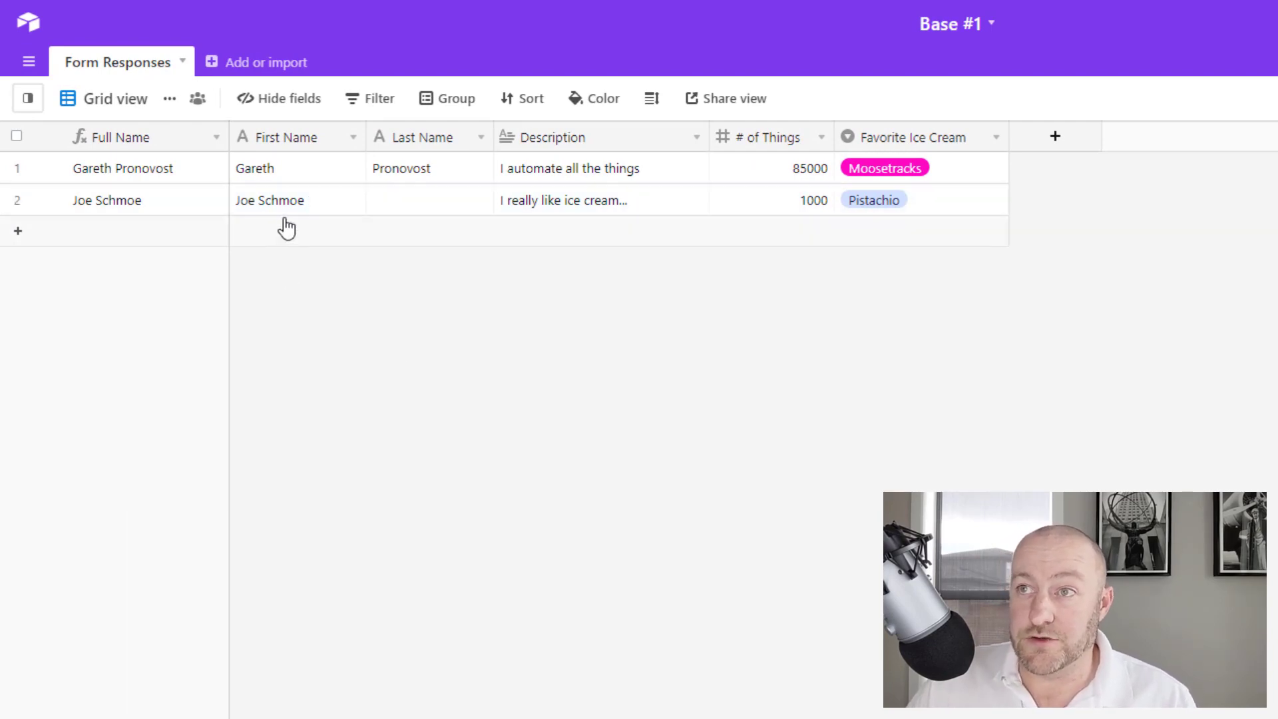
{"action": "left_click", "coordinate": [285, 199]}
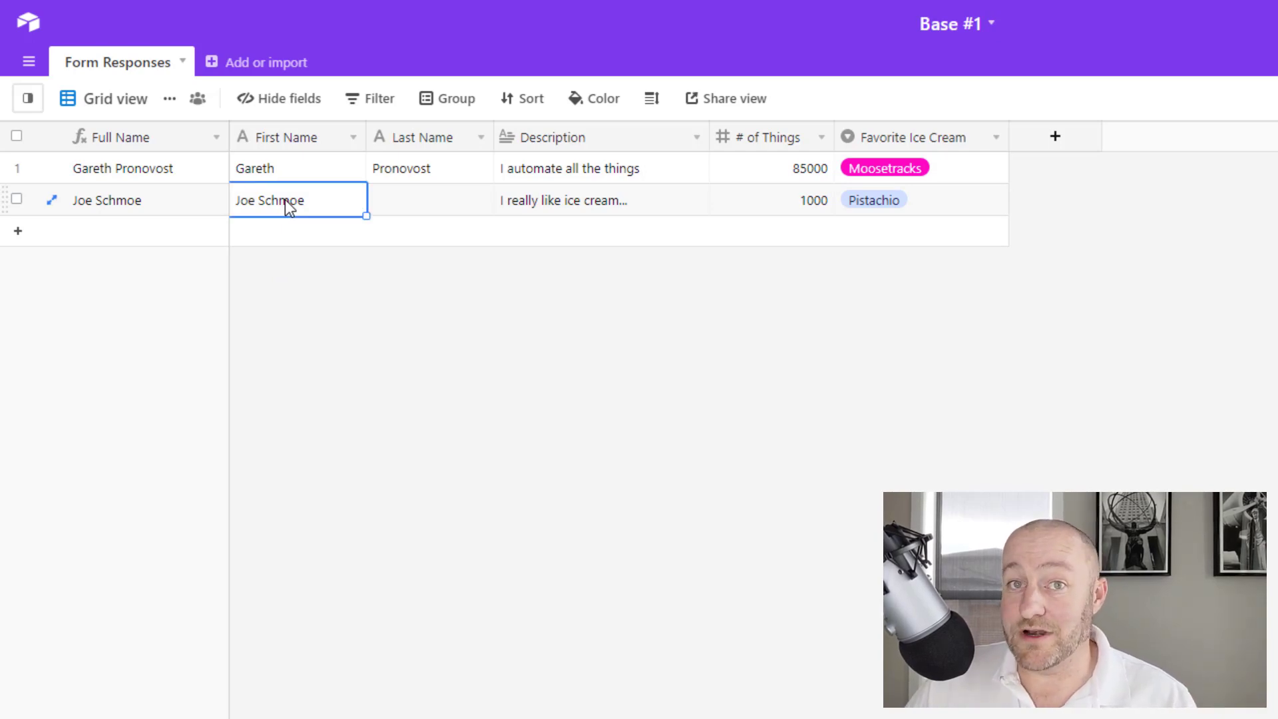
{"action": "left_click", "coordinate": [583, 206]}
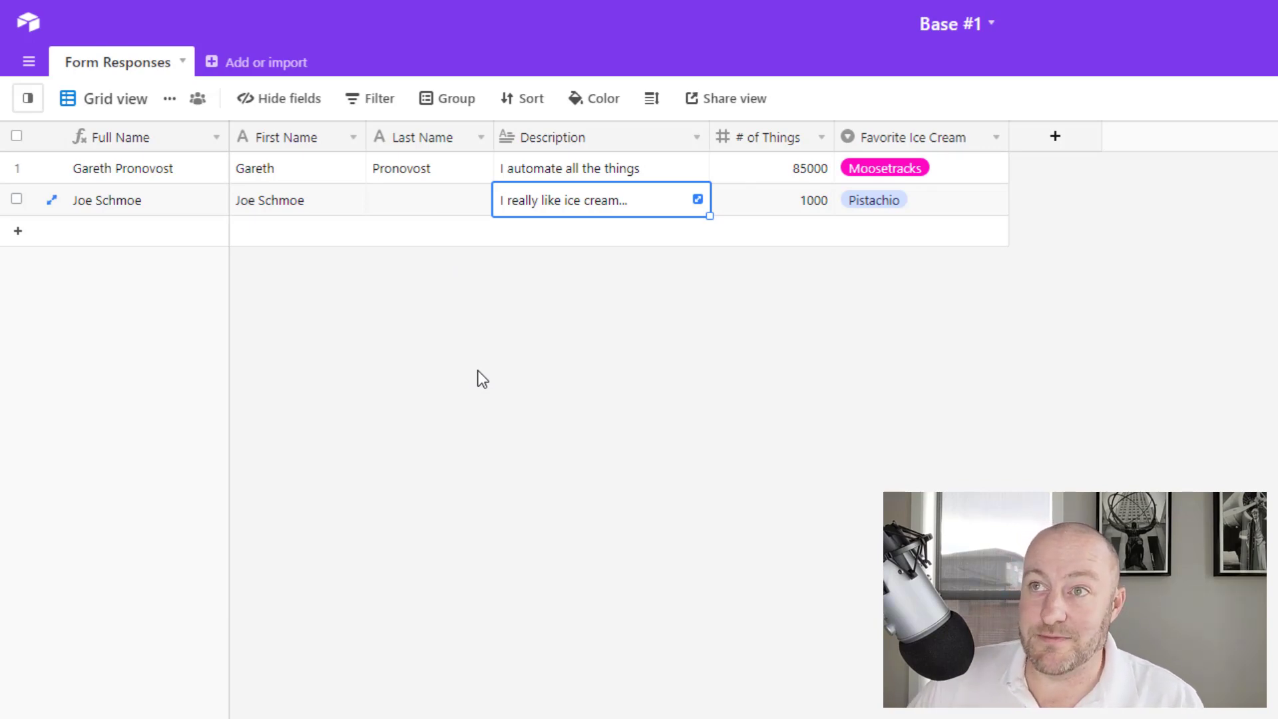
Insert a single-line text field 'Full Name (Jotform)' to the left of Description
{"action": "right_click", "coordinate": [552, 148]}
{"action": "left_click", "coordinate": [552, 338]}
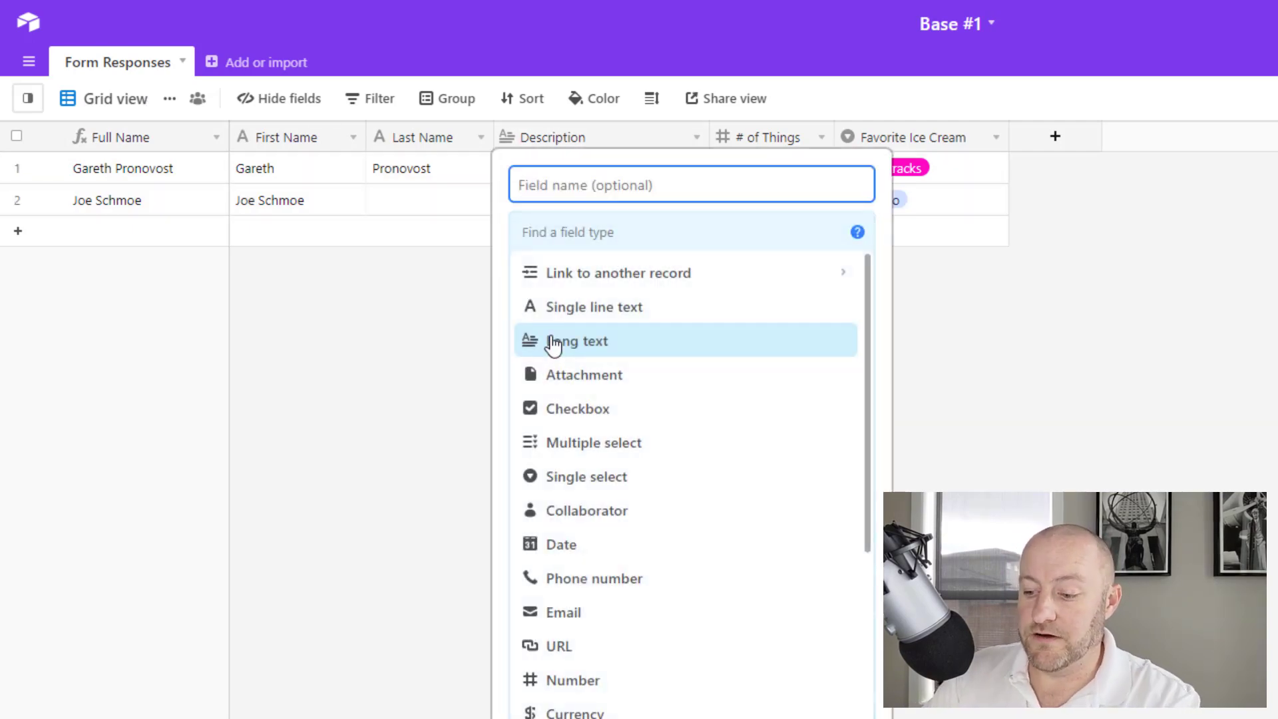
{"action": "type", "text": "Full Name"}
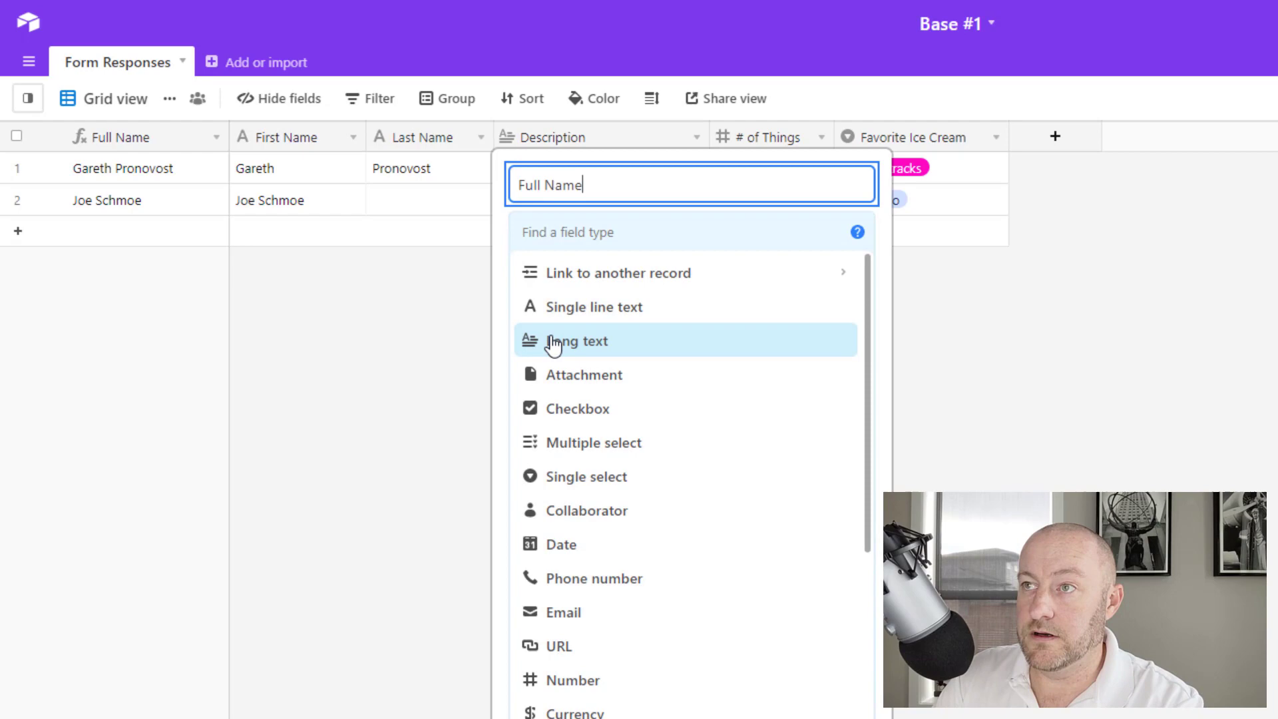
{"action": "type", "text": " (Jotform)"}
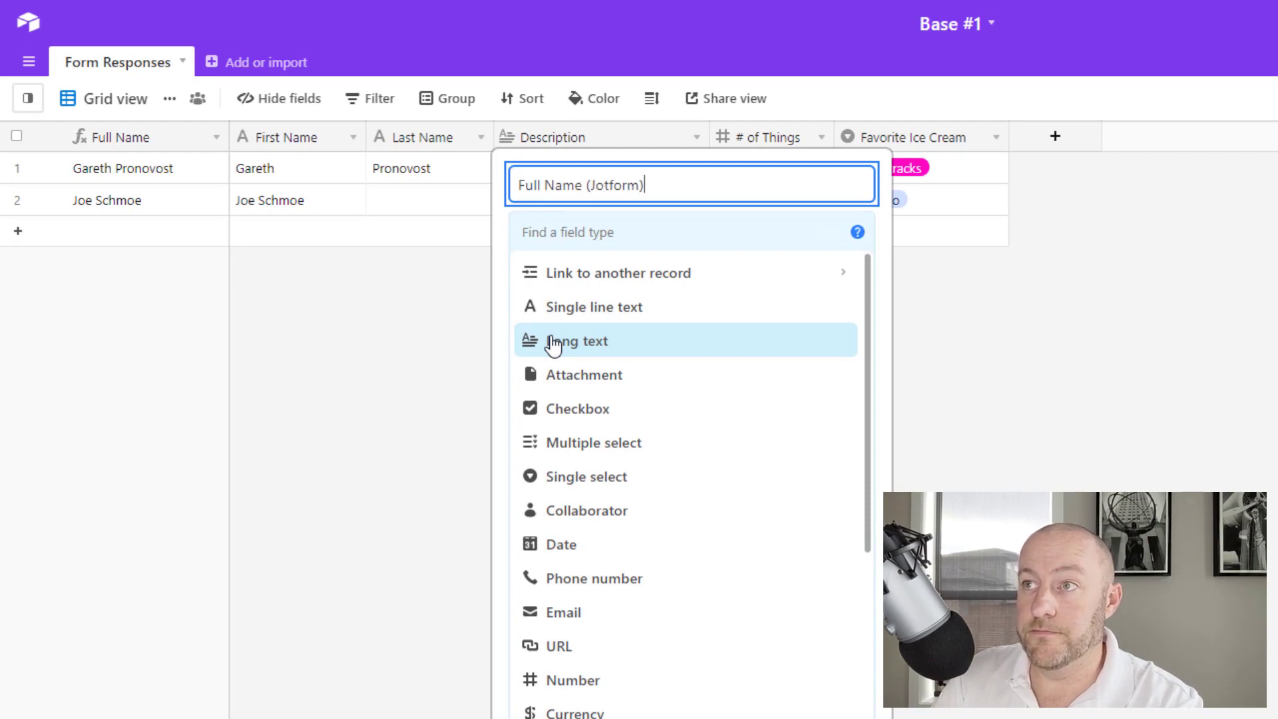
{"action": "key", "text": "Return"}
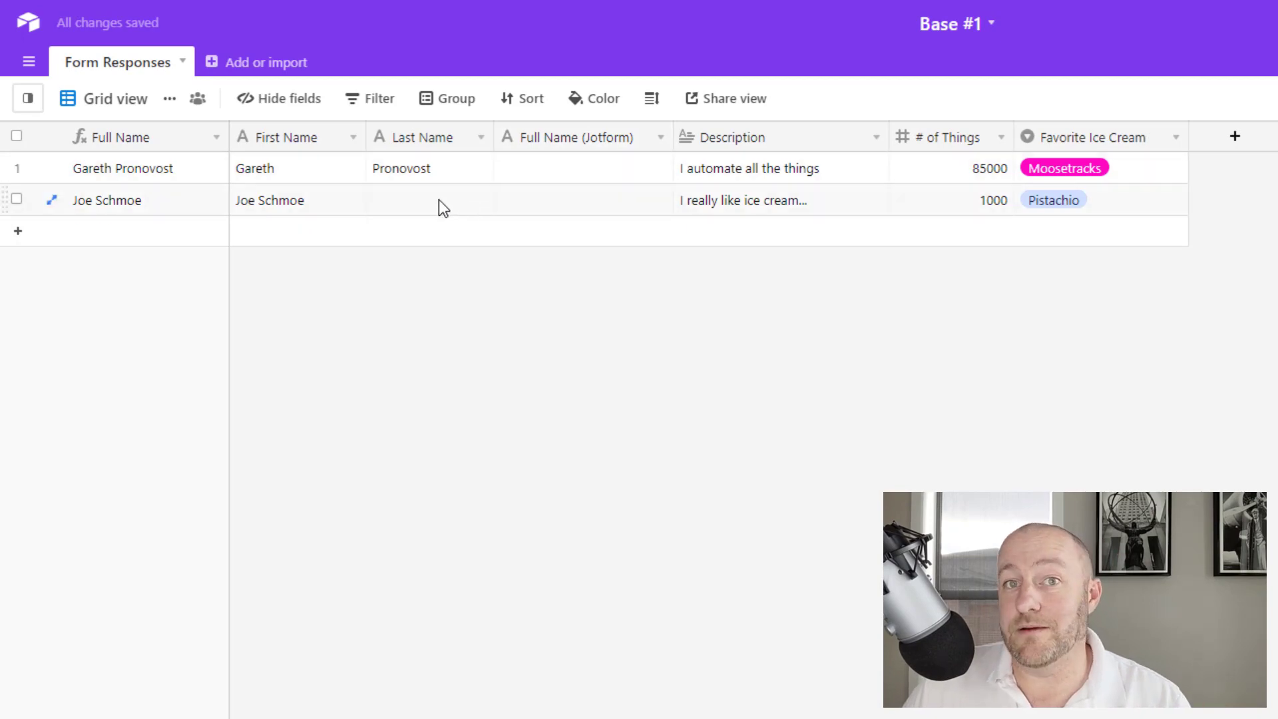
{"action": "left_click", "coordinate": [561, 207]}
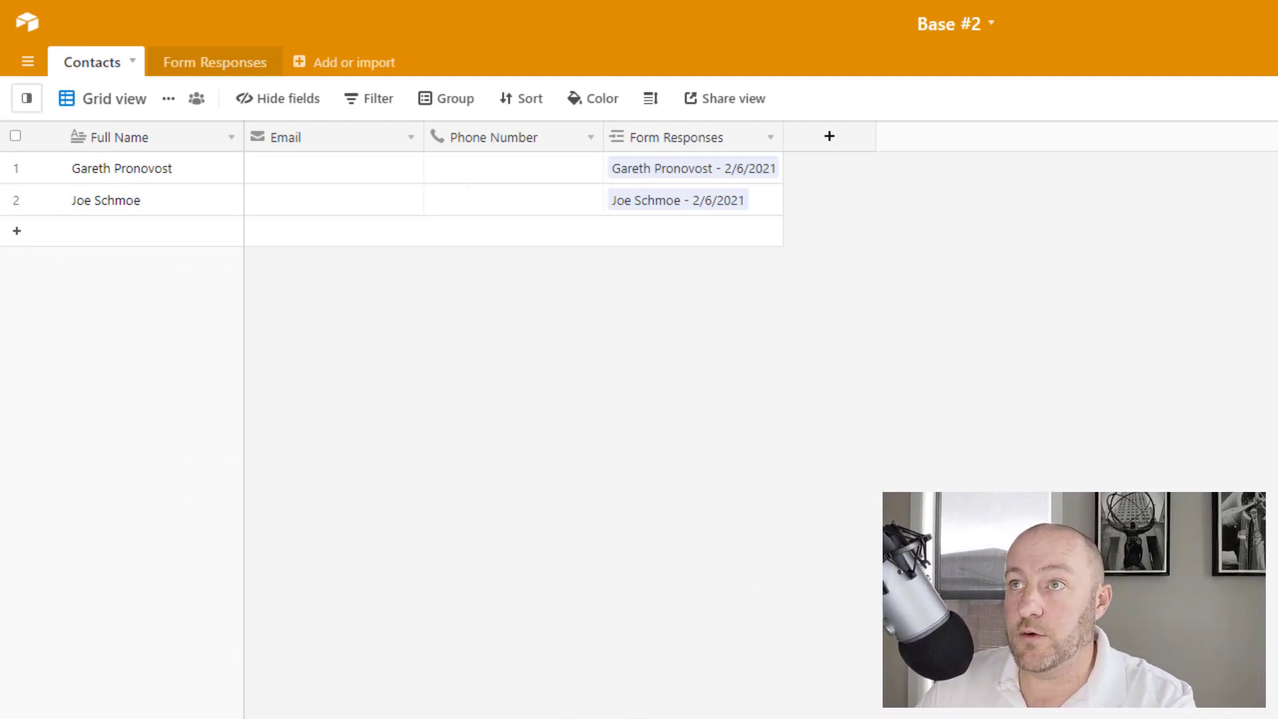
Back in JotForm, find the WebHooks integration in the form's Settings > Integrations by searching 'web'
{"action": "left_click", "coordinate": [127, 0]}
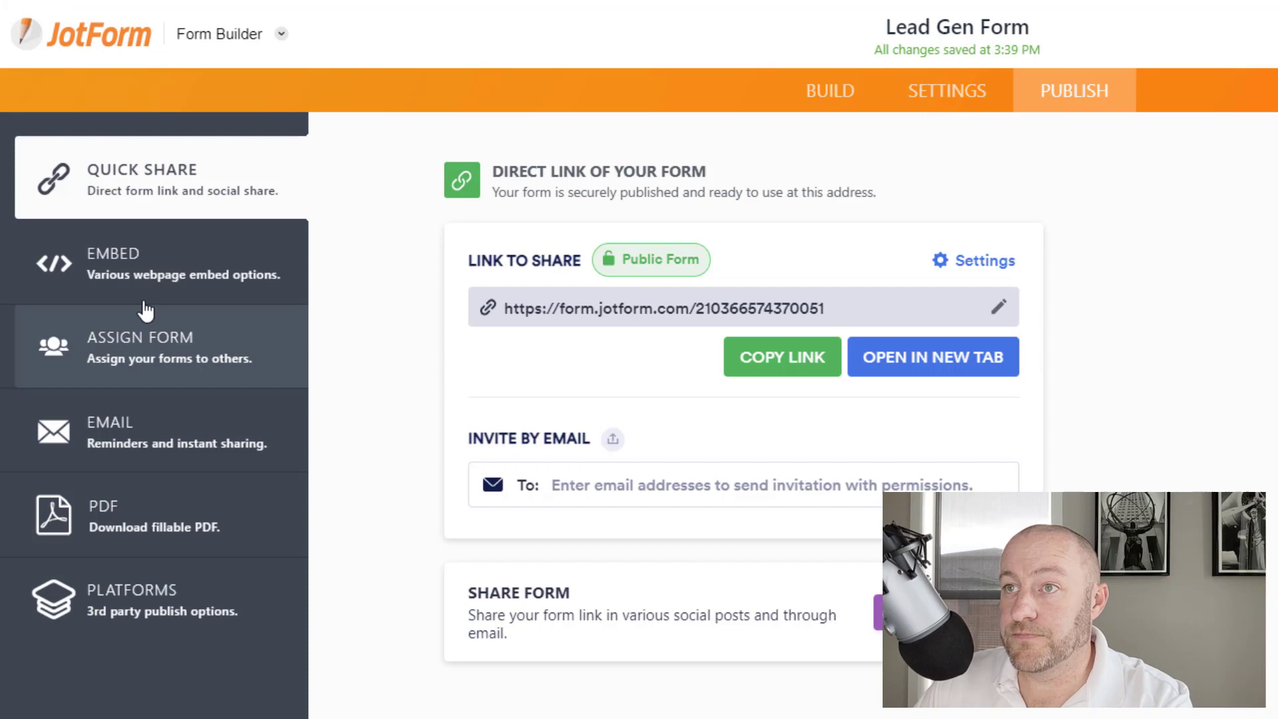
{"action": "left_click", "coordinate": [963, 109]}
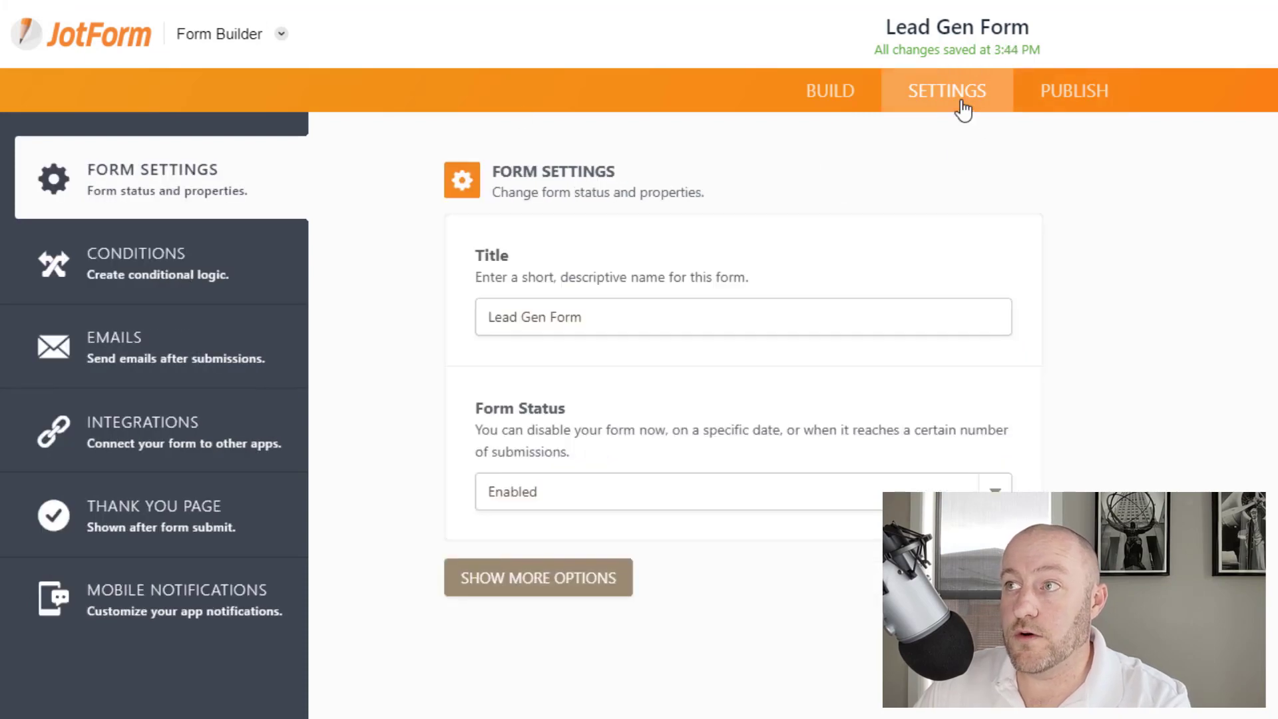
{"action": "left_click", "coordinate": [190, 438]}
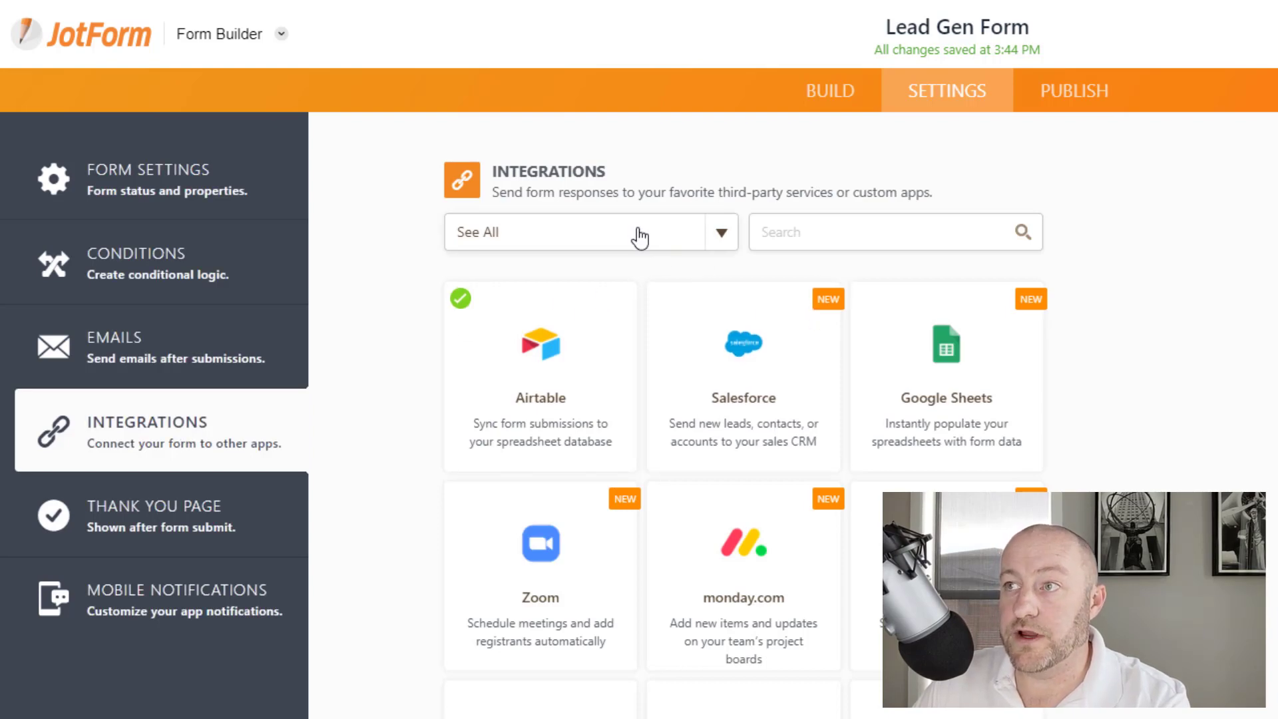
{"action": "left_click", "coordinate": [836, 231]}
{"action": "type", "text": "web"}
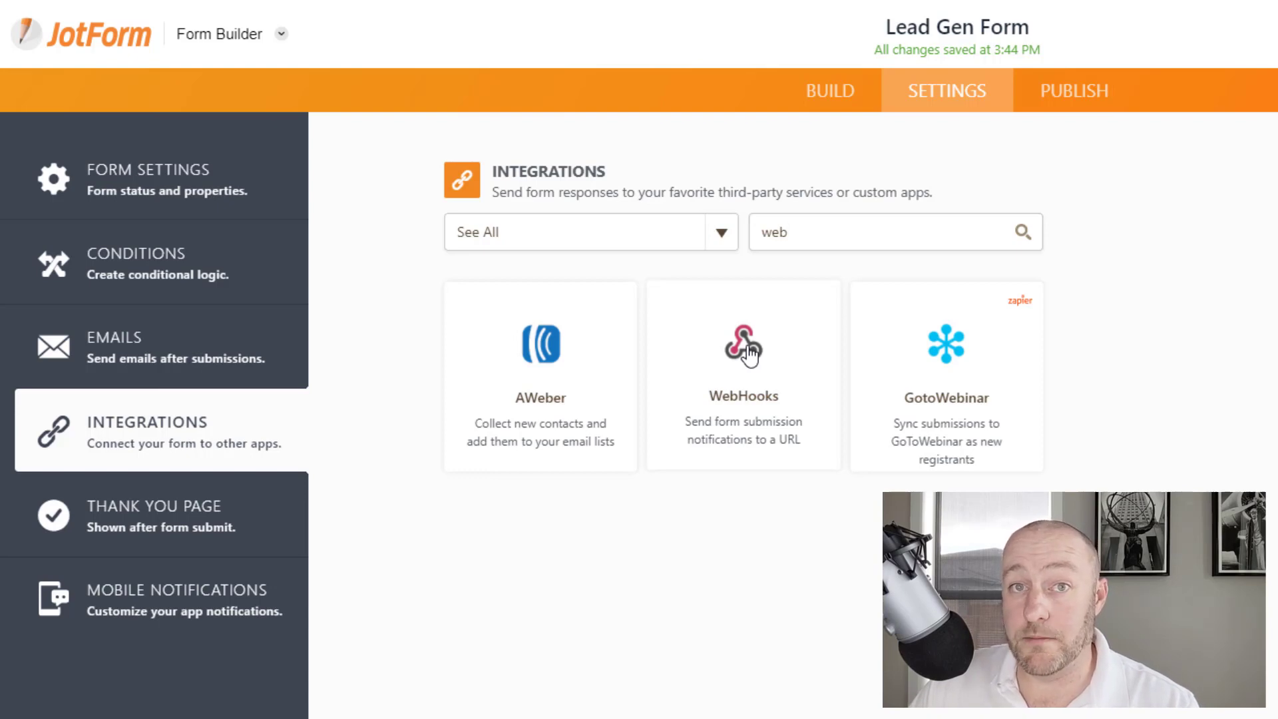
{"action": "left_click", "coordinate": [750, 354]}
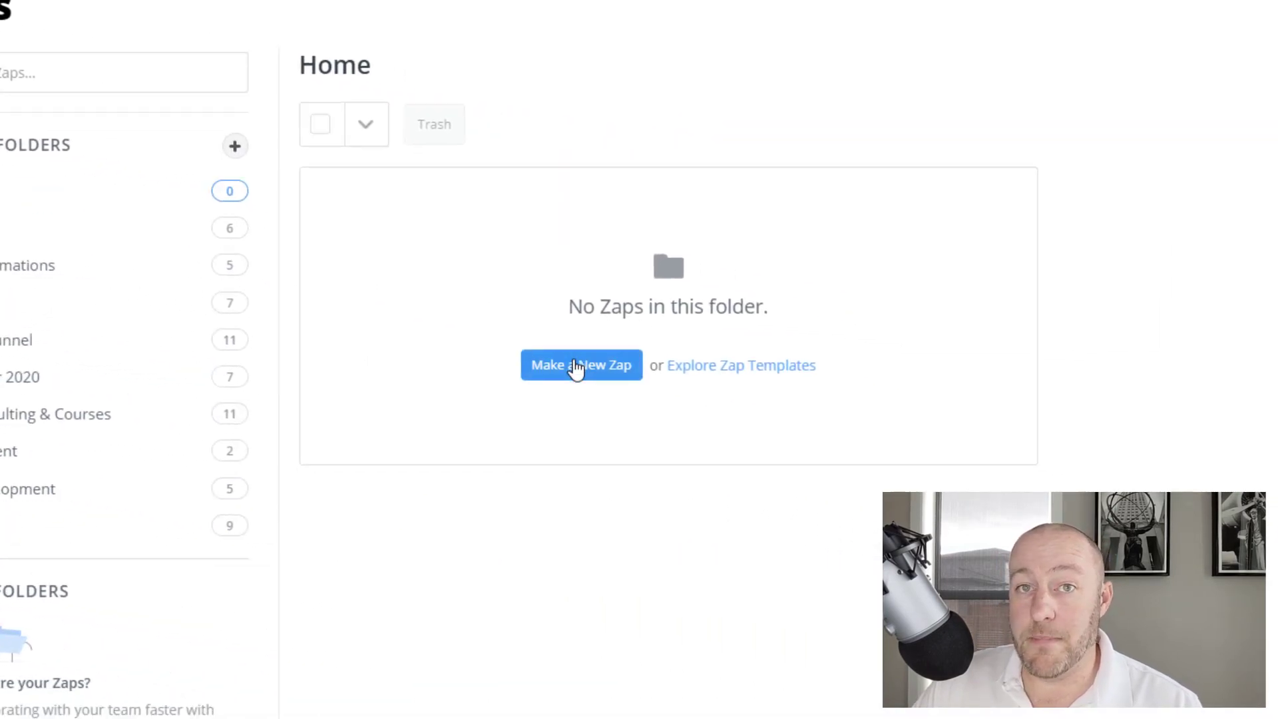
Start a new Zap using Webhooks by Zapier with the Catch Hook event, and copy its custom webhook URL
{"action": "left_click", "coordinate": [576, 367]}
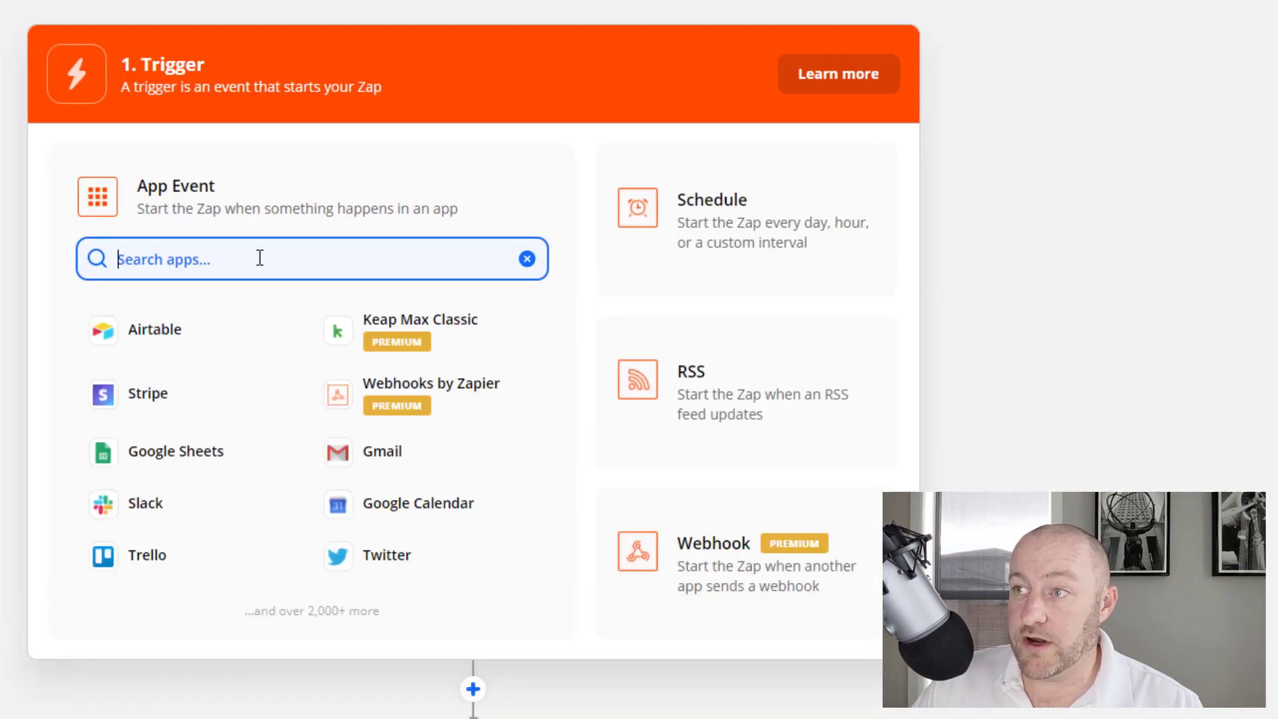
{"action": "left_click", "coordinate": [344, 407]}
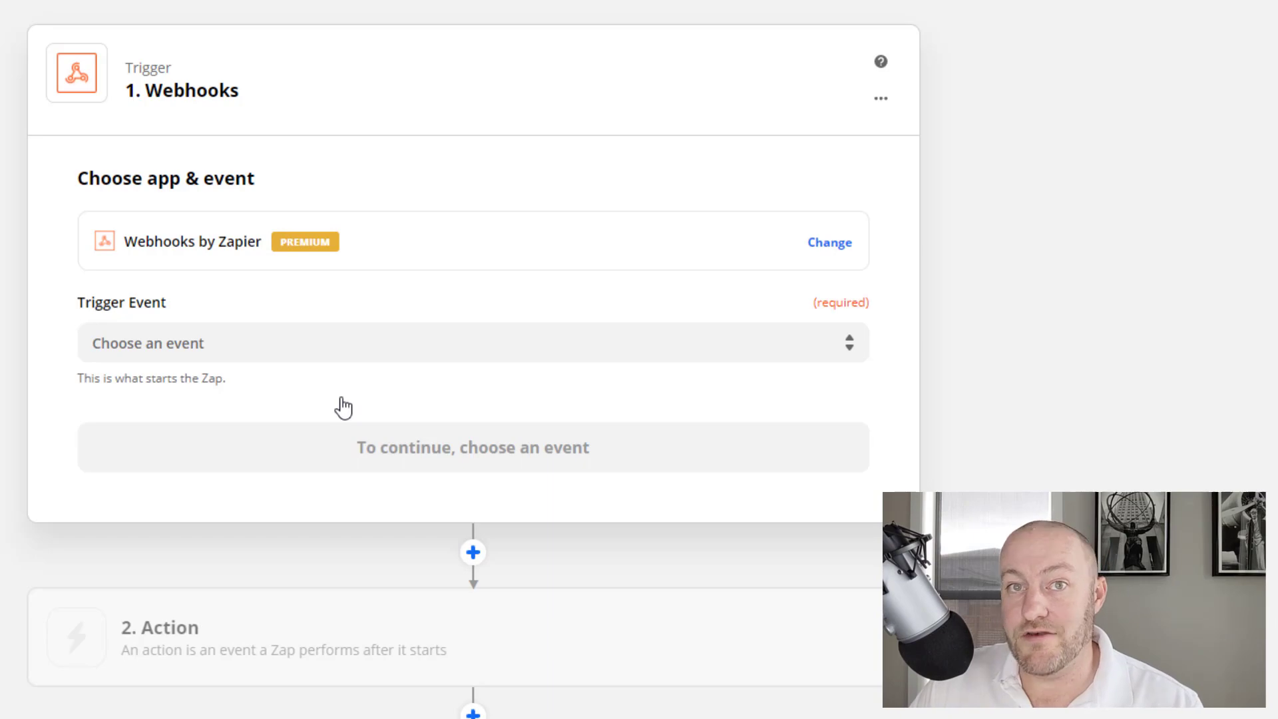
{"action": "left_click", "coordinate": [243, 342]}
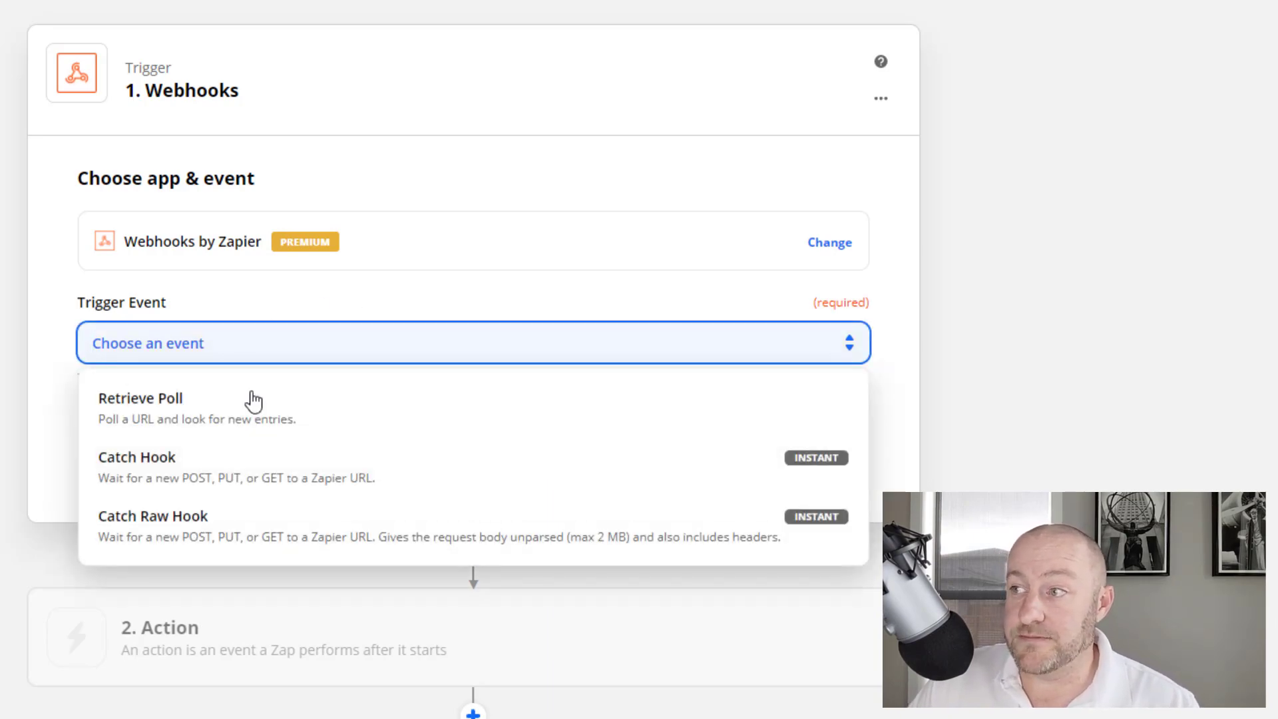
{"action": "left_click", "coordinate": [176, 471]}
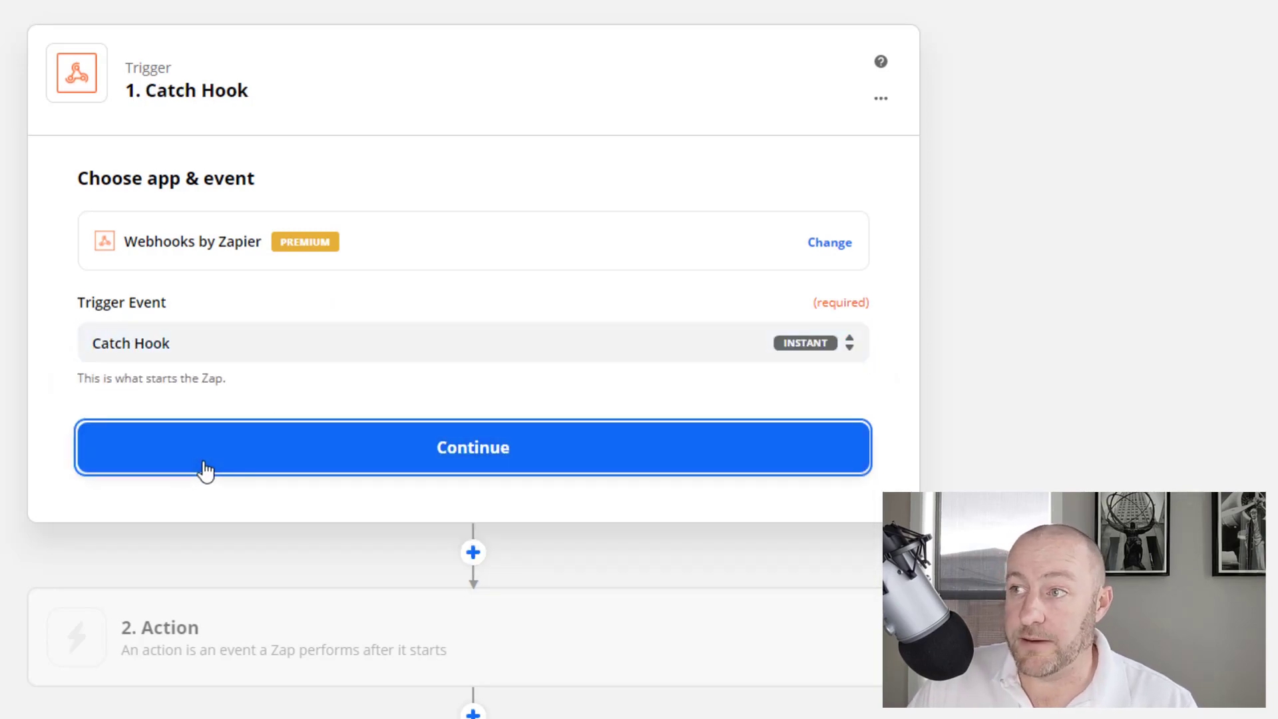
{"action": "left_click", "coordinate": [202, 467]}
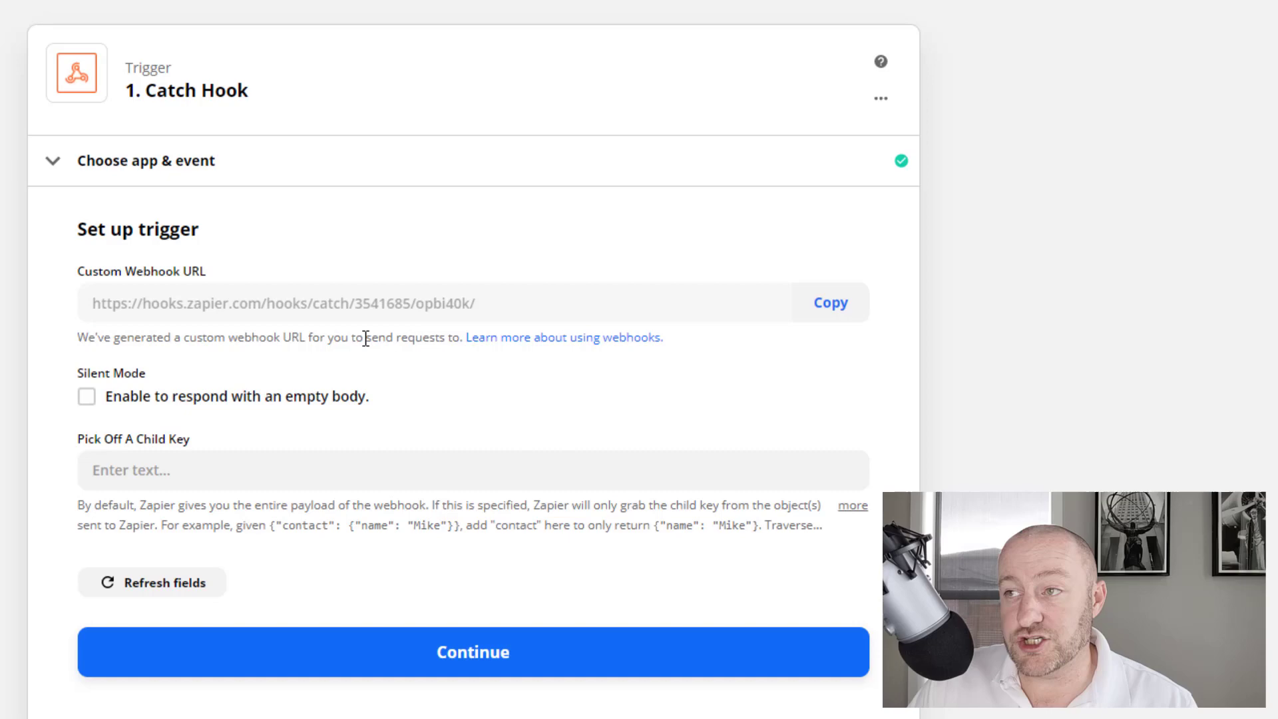
{"action": "left_click", "coordinate": [853, 310]}
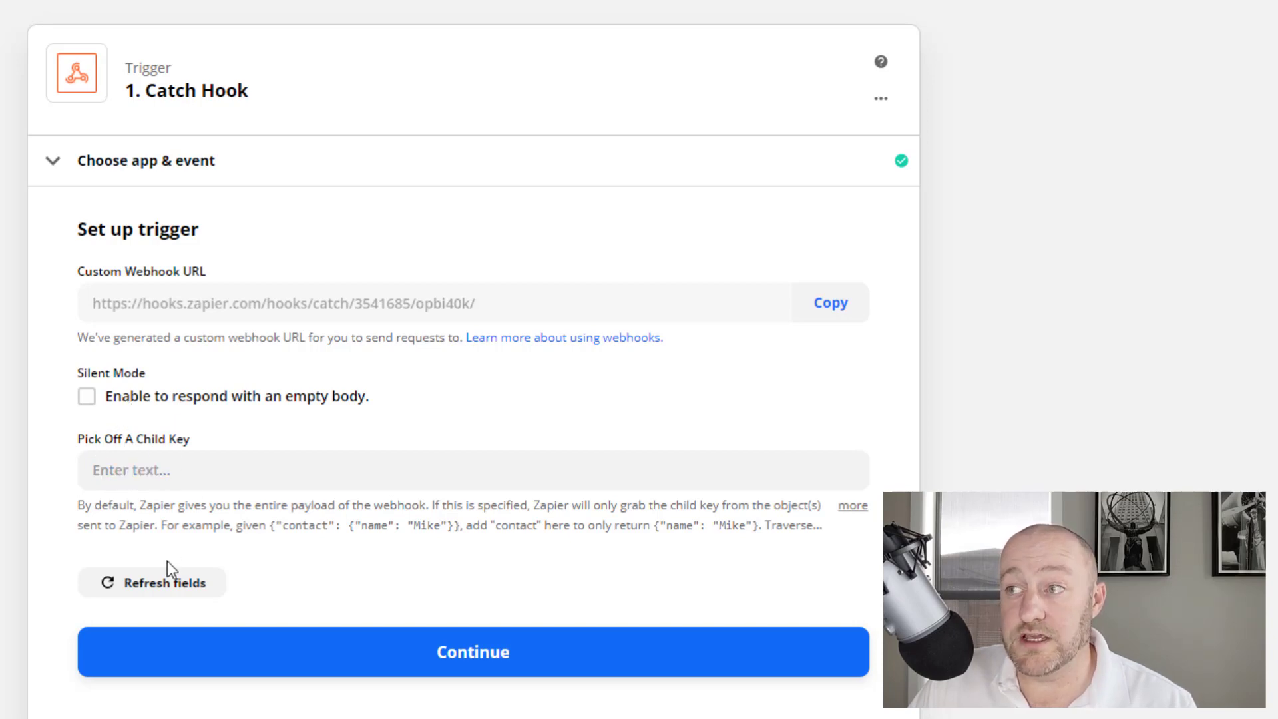
{"action": "left_click", "coordinate": [830, 314]}
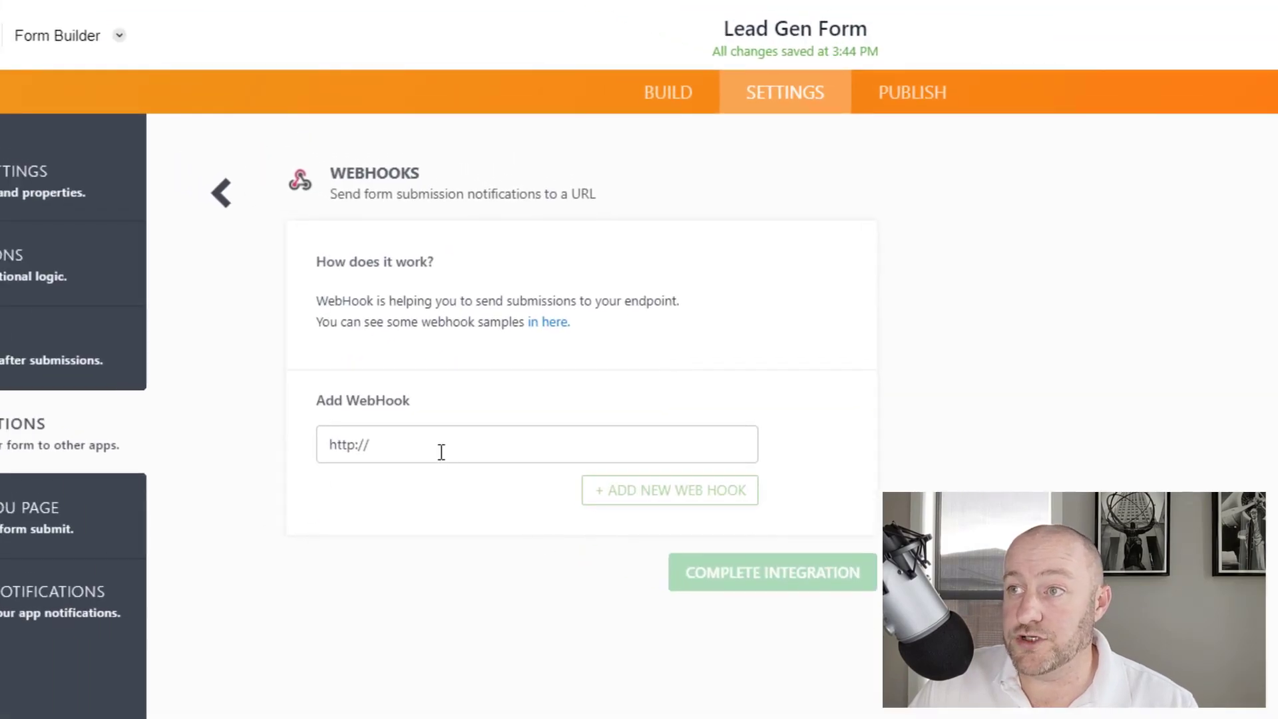
Paste the Zapier hook URL as the form's single WebHook URL and complete the integration
{"action": "triple_click", "coordinate": [441, 451]}
{"action": "key", "text": "ctrl+v"}
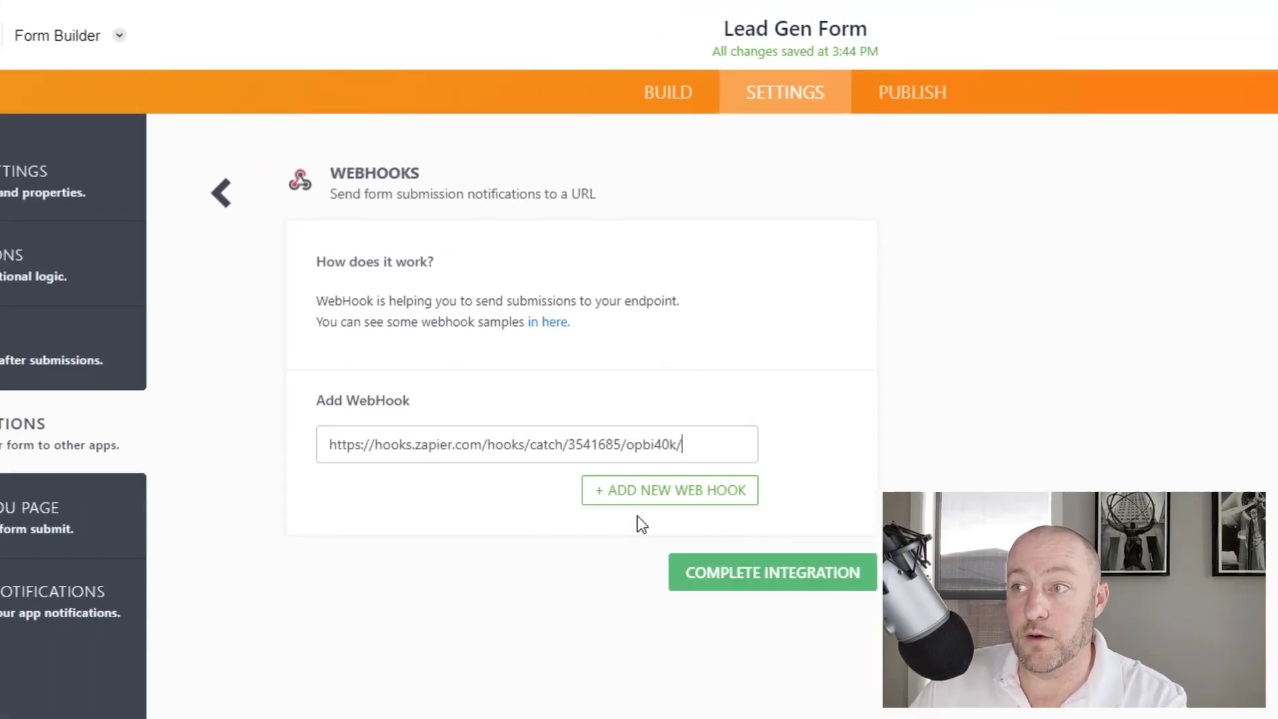
{"action": "left_click", "coordinate": [693, 502]}
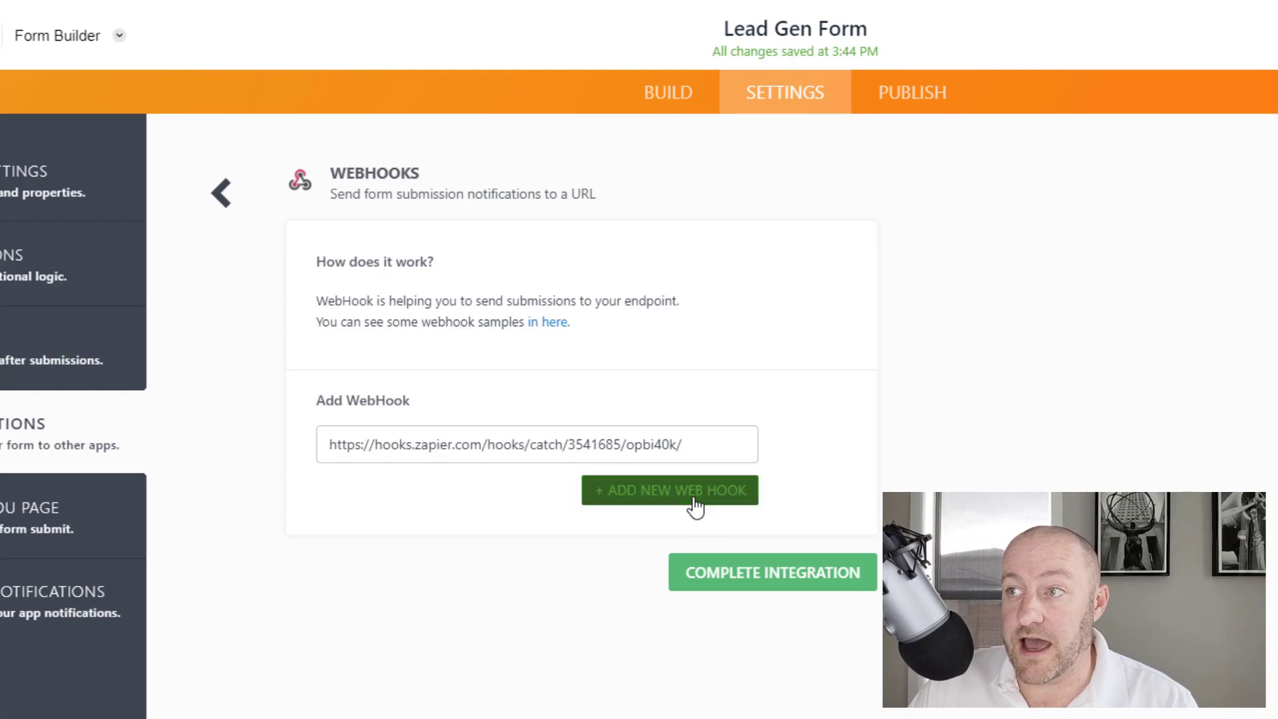
{"action": "left_click", "coordinate": [773, 497]}
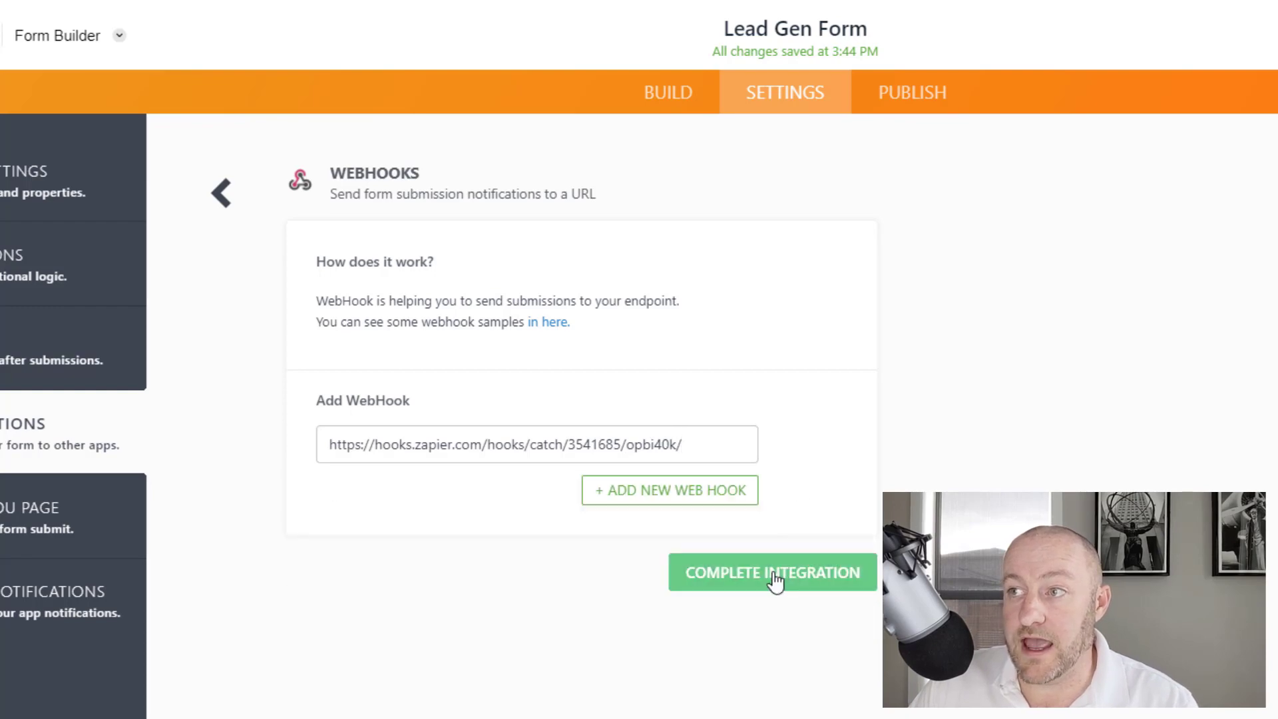
{"action": "left_click", "coordinate": [774, 576]}
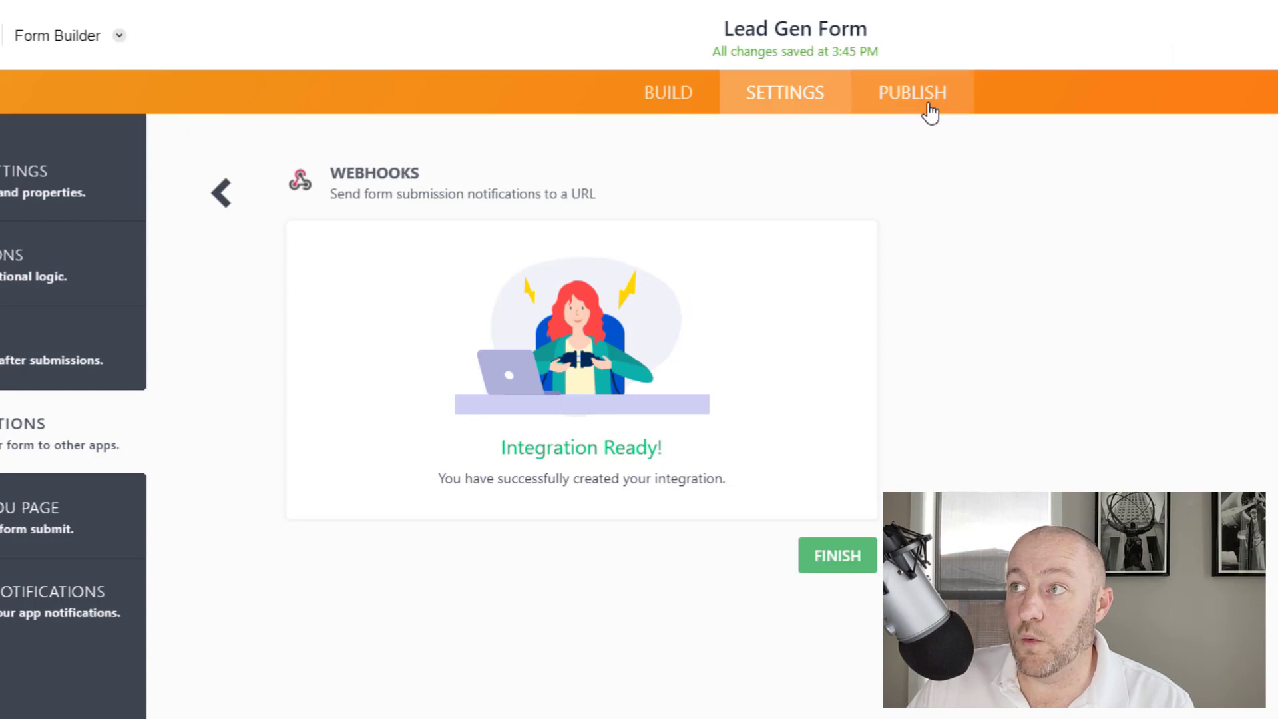
Open the published form and submit a test lead with a name, 'big problems', 1 and Rocky Road
{"action": "left_click", "coordinate": [925, 113]}
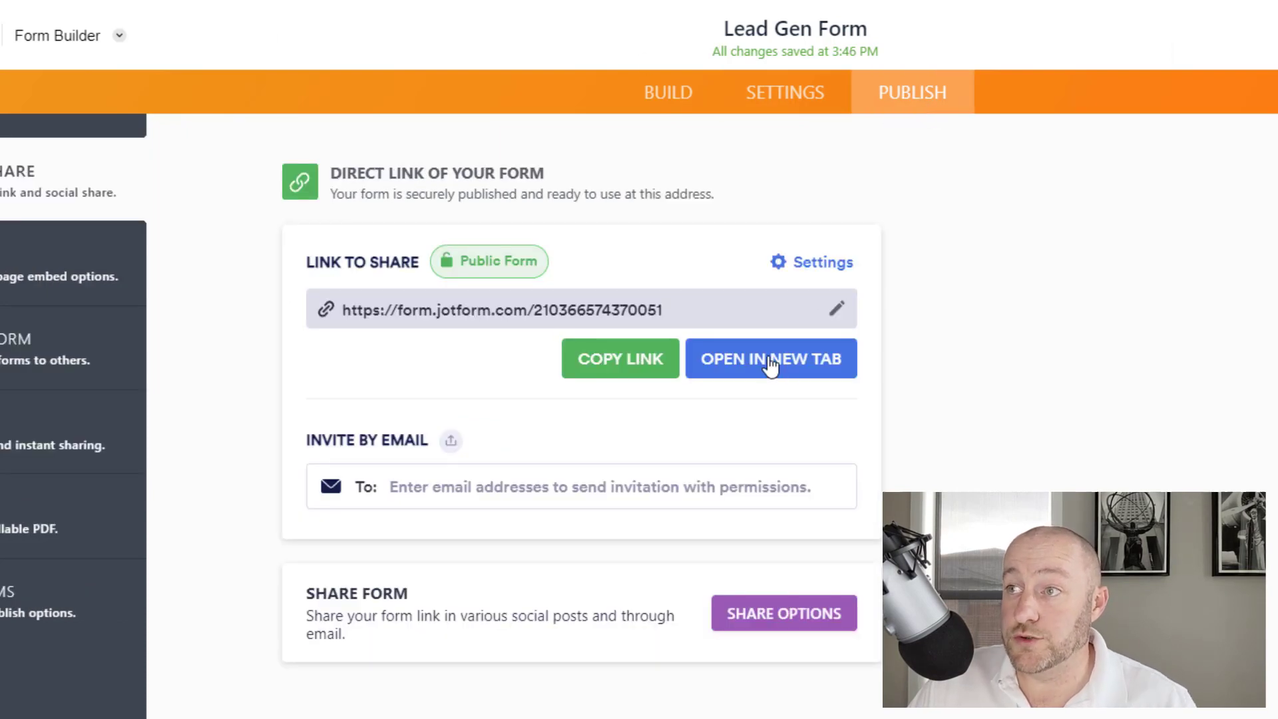
{"action": "left_click", "coordinate": [745, 358]}
{"action": "left_click", "coordinate": [288, 253]}
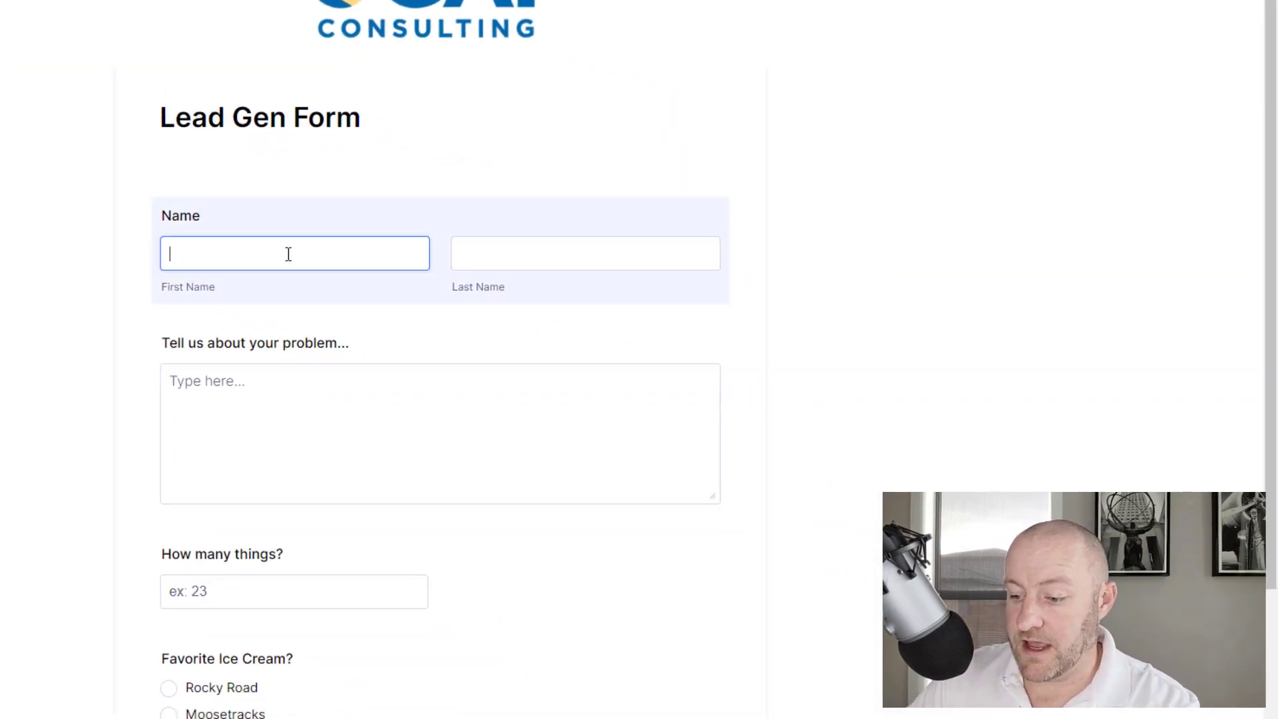
{"action": "key", "text": "Tab"}
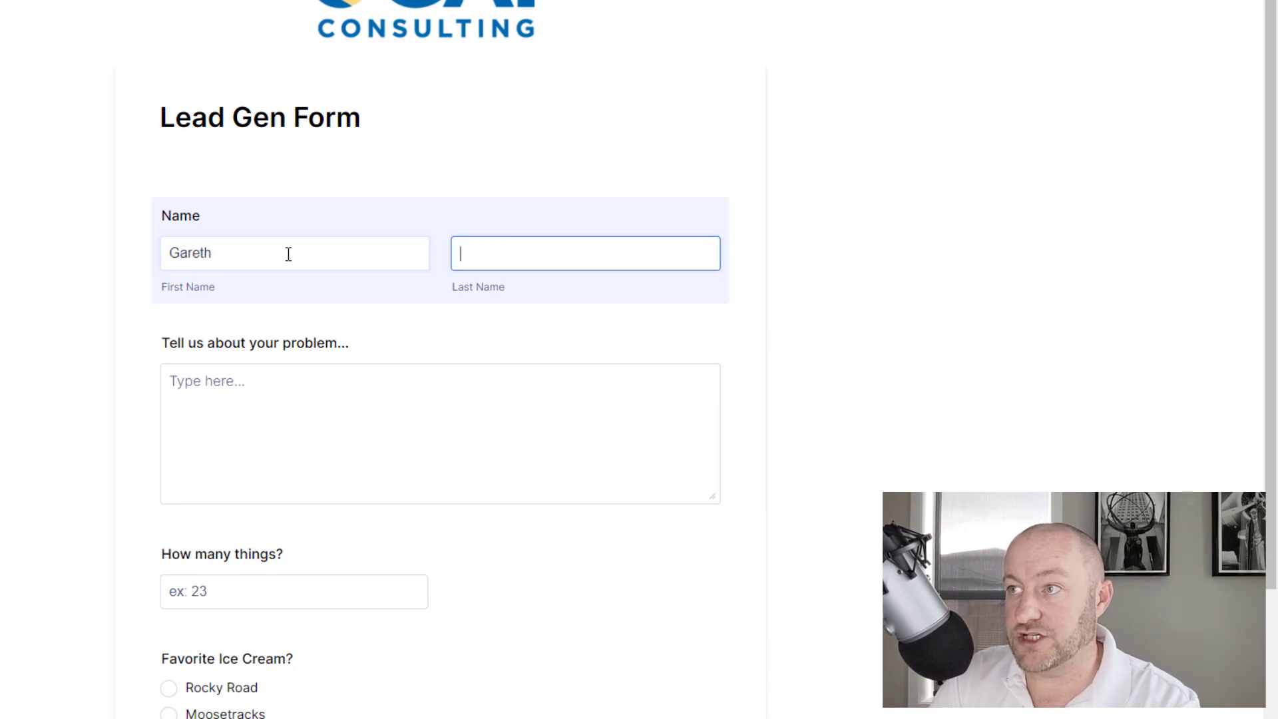
{"action": "key", "text": "Tab"}
{"action": "type", "text": "big problems"}
{"action": "key", "text": "Tab"}
{"action": "type", "text": "1"}
{"action": "key", "text": "Tab"}
{"action": "key", "text": "space"}
{"action": "scroll", "coordinate": [404, 678], "scroll_direction": "down", "scroll_amount": 3}
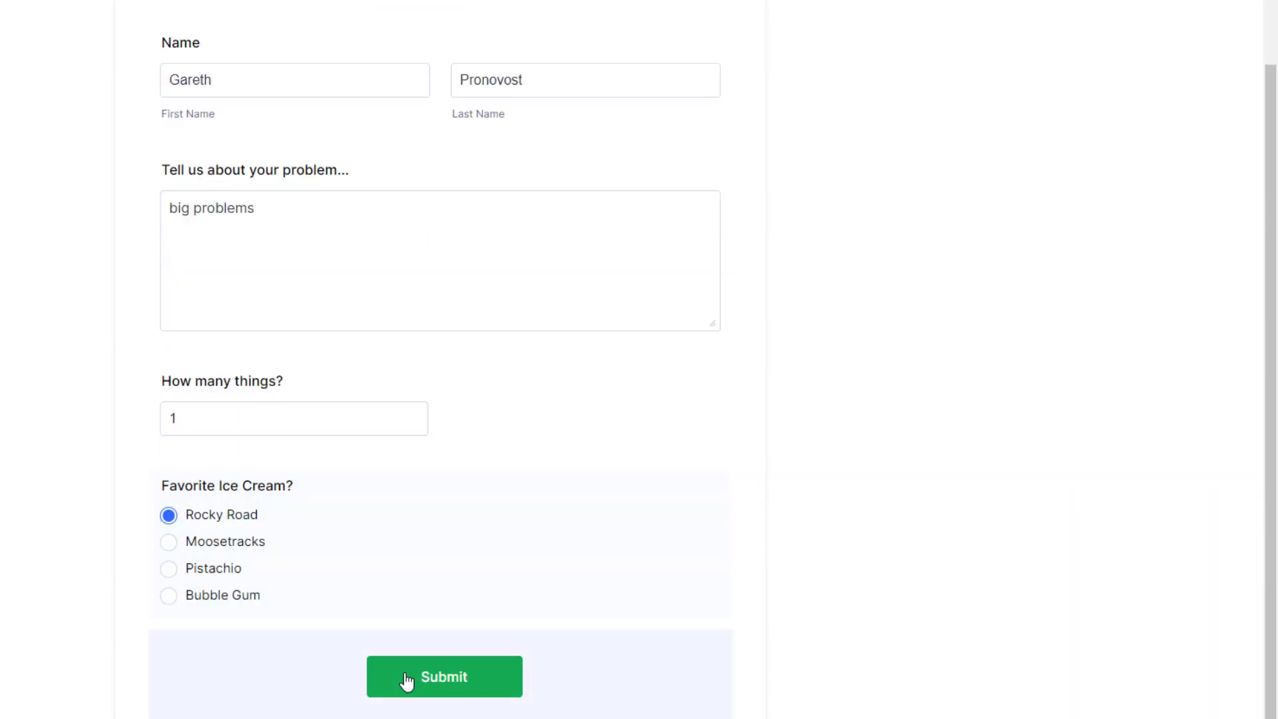
{"action": "left_click", "coordinate": [405, 678]}
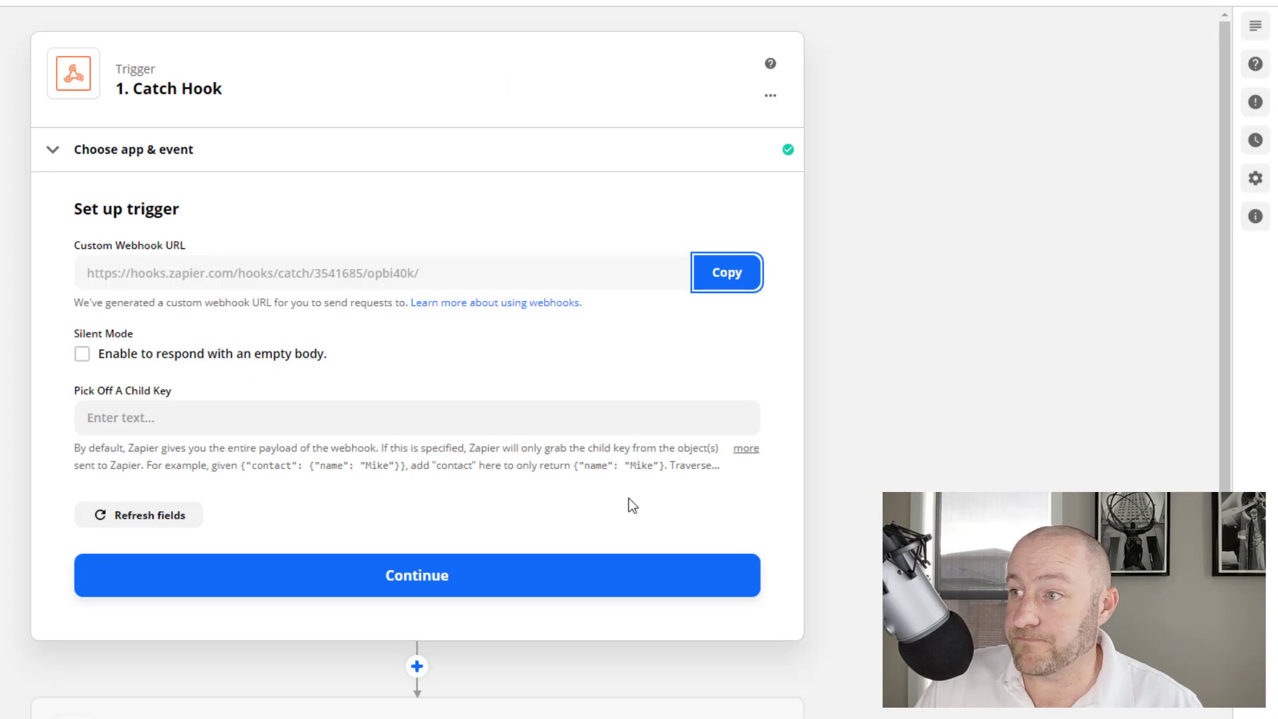
Continue to test the Catch Hook trigger and review Request A's data: big problems, 1, Rocky Road
{"action": "left_click", "coordinate": [362, 587]}
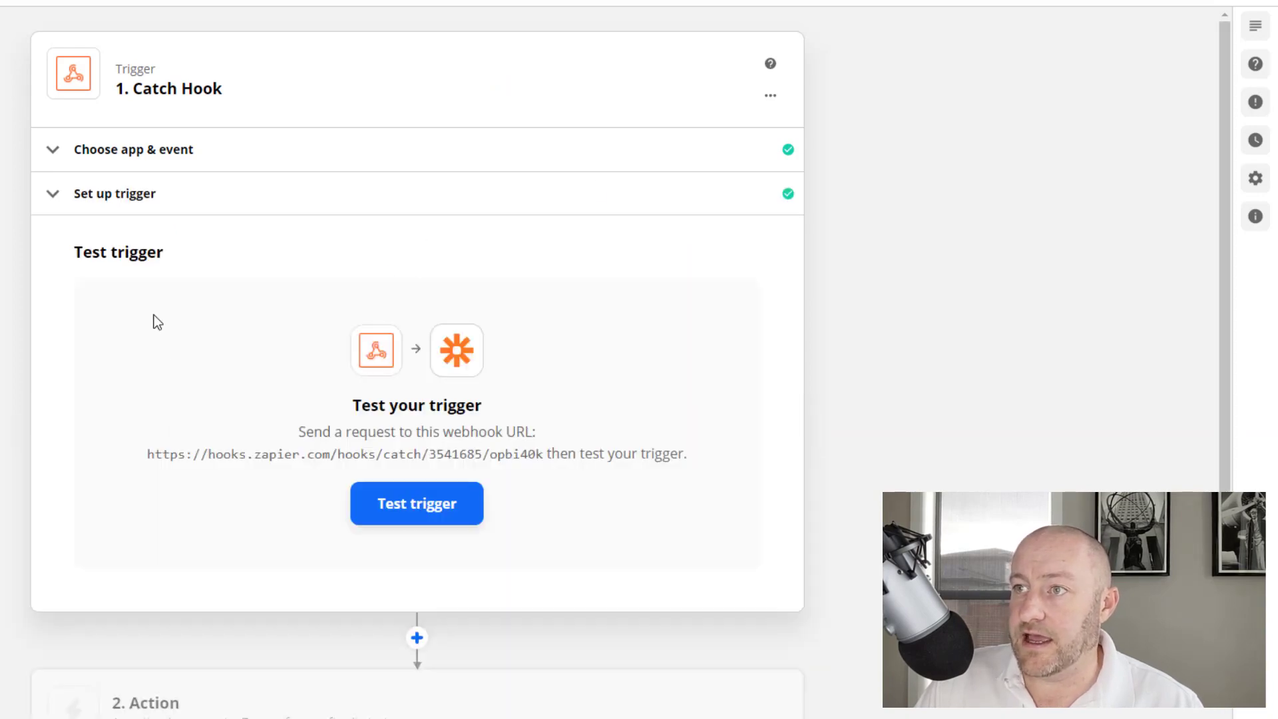
{"action": "left_click", "coordinate": [418, 513]}
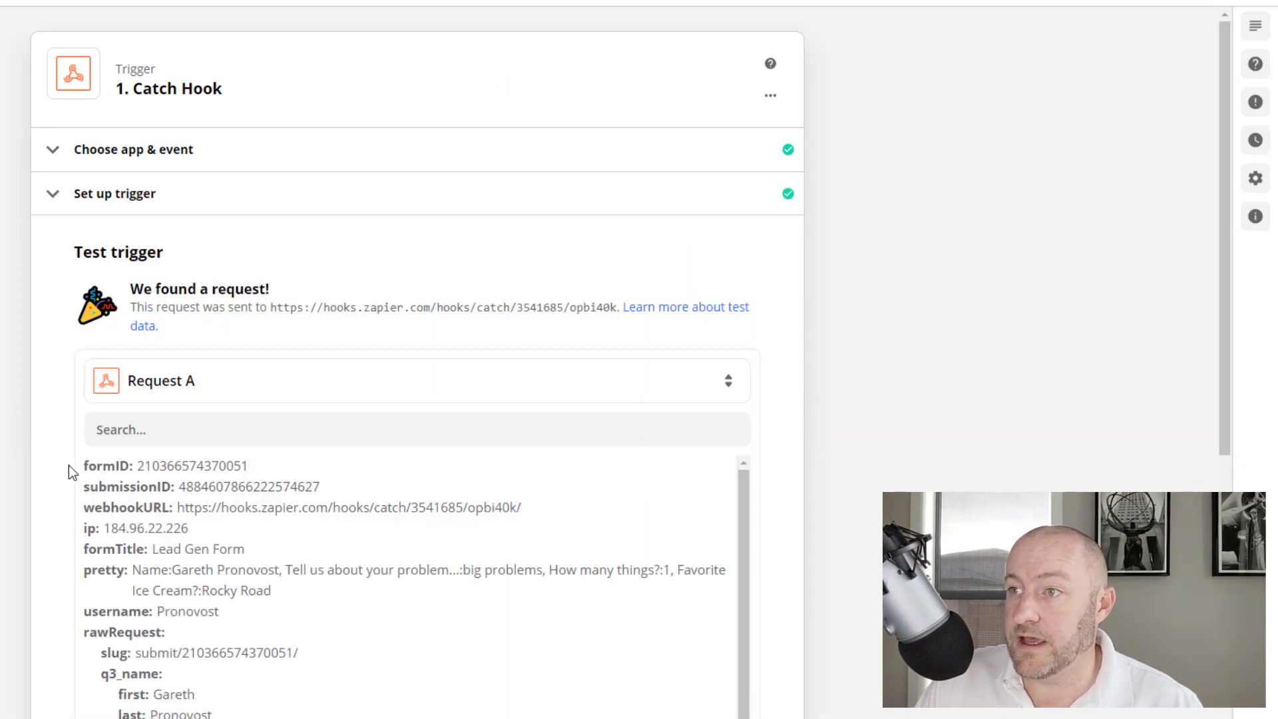
{"action": "scroll", "coordinate": [69, 466], "scroll_direction": "down", "scroll_amount": 5}
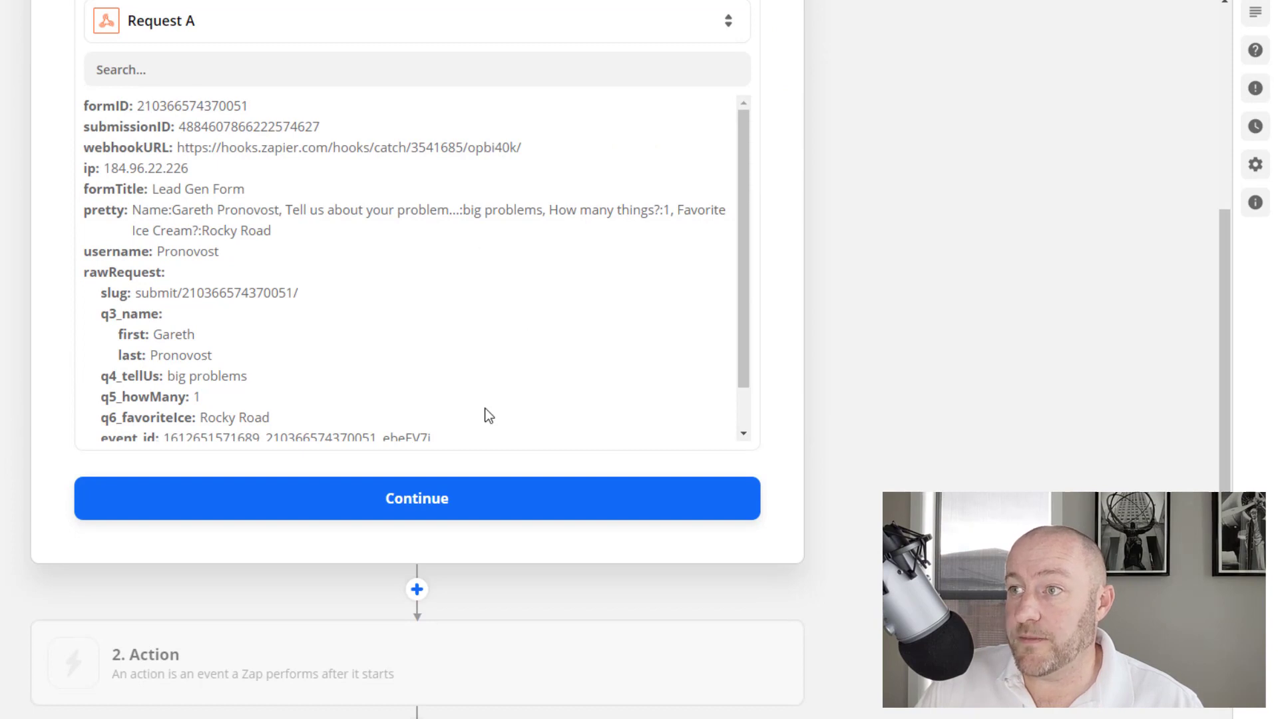
{"action": "left_click_drag", "start_coordinate": [744, 230], "coordinate": [745, 286]}
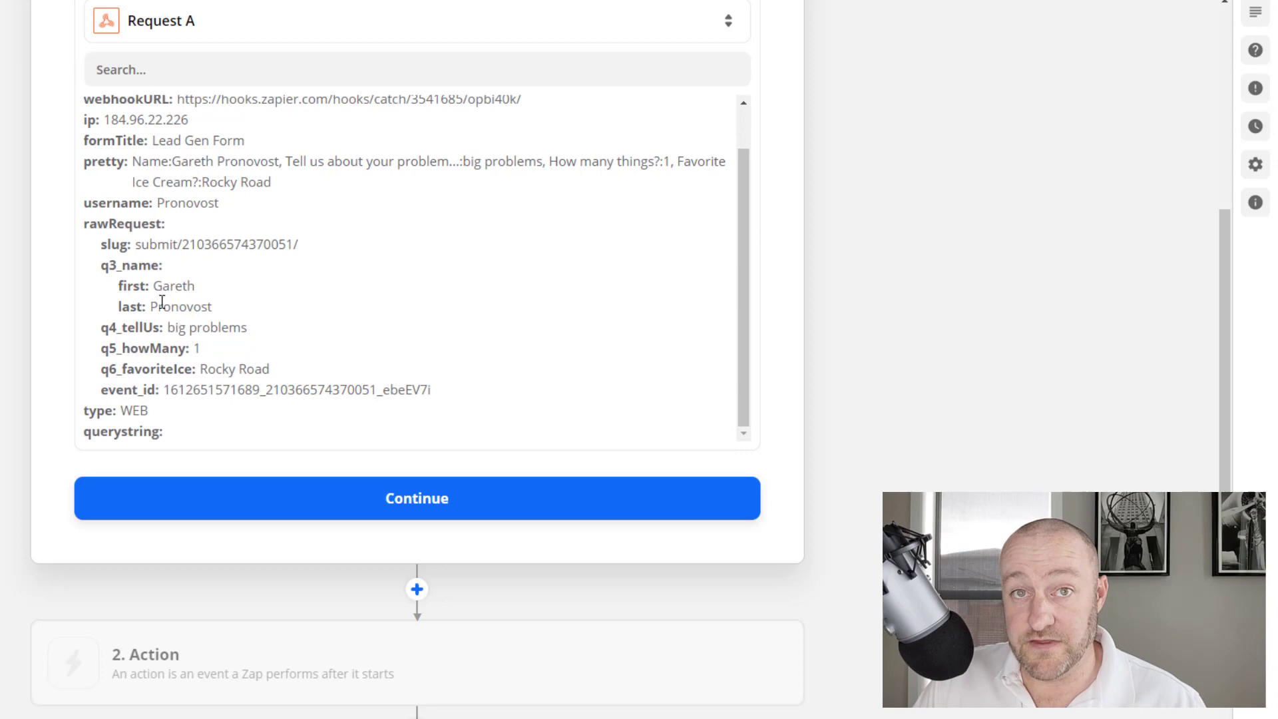
{"action": "scroll", "coordinate": [124, 213], "scroll_direction": "up", "scroll_amount": 1}
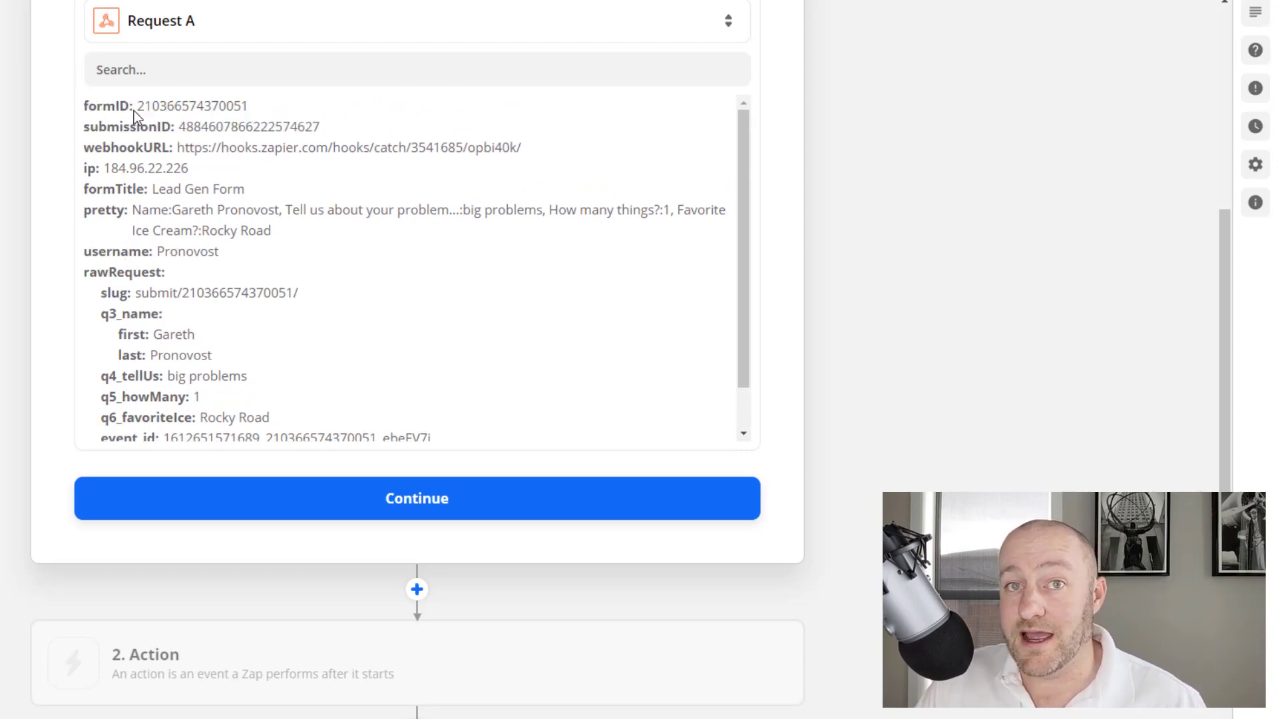
{"action": "scroll", "coordinate": [287, 350], "scroll_direction": "down", "scroll_amount": 1}
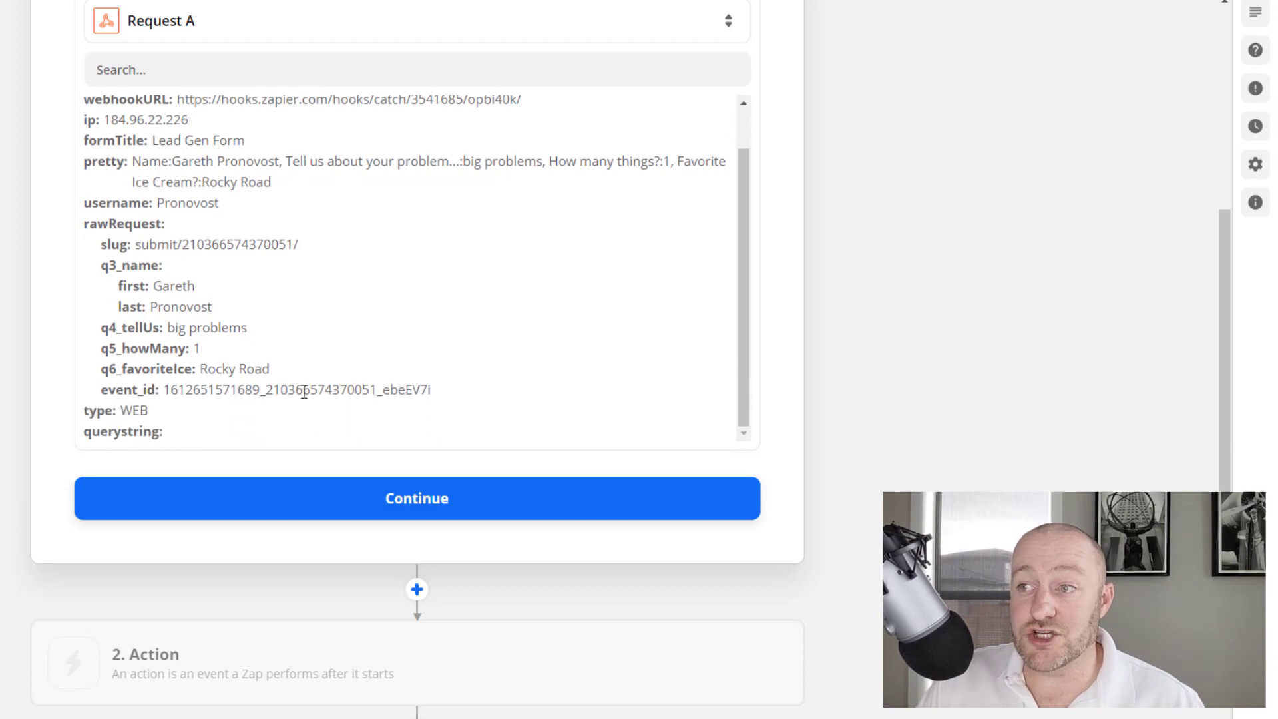